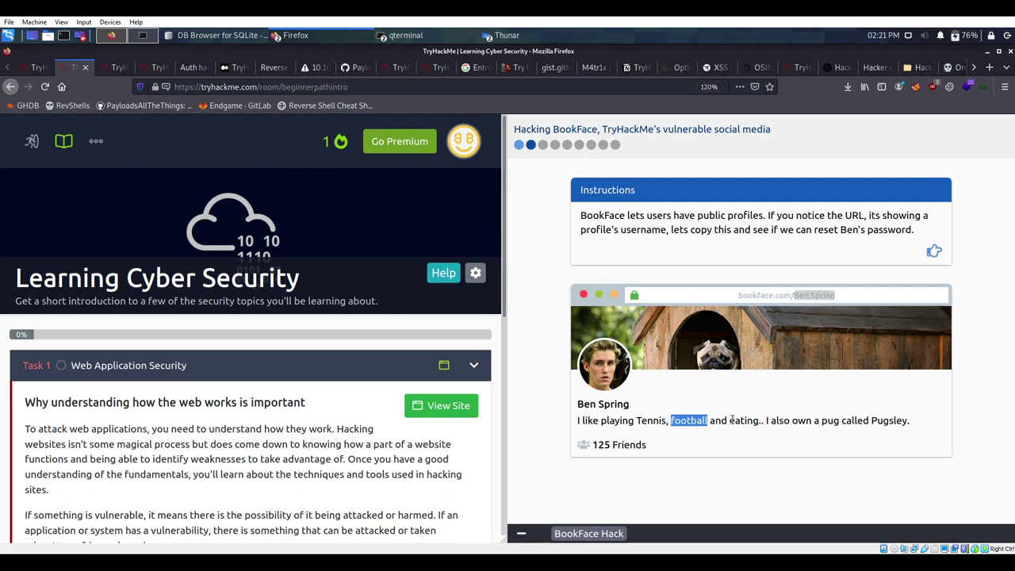
# Review the hobbies and pet name in the BookFace profile's bio and advance the lab to the password reset page
pyautogui.doubleClick(744, 421)
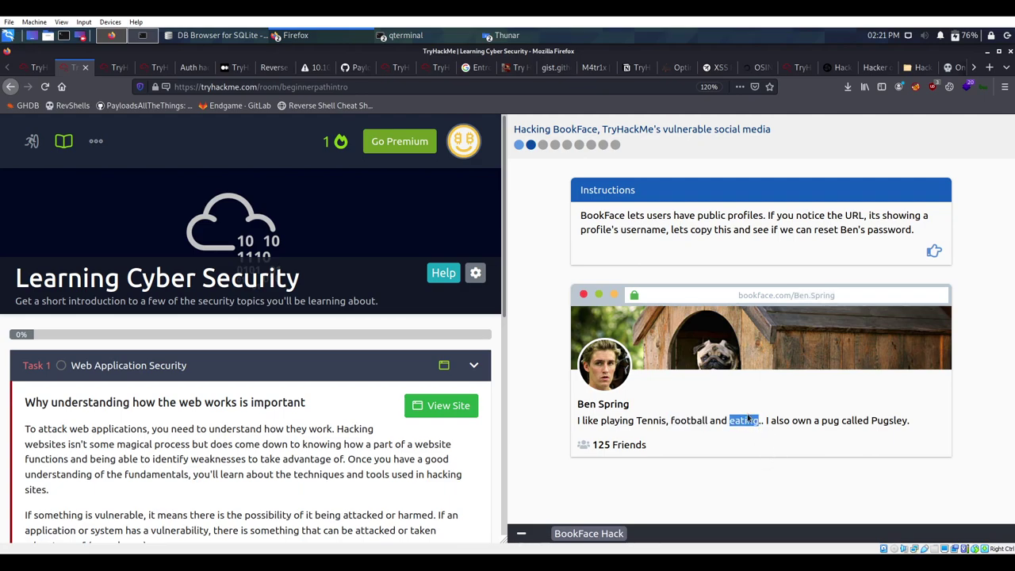
pyautogui.doubleClick(651, 420)
pyautogui.doubleClick(689, 420)
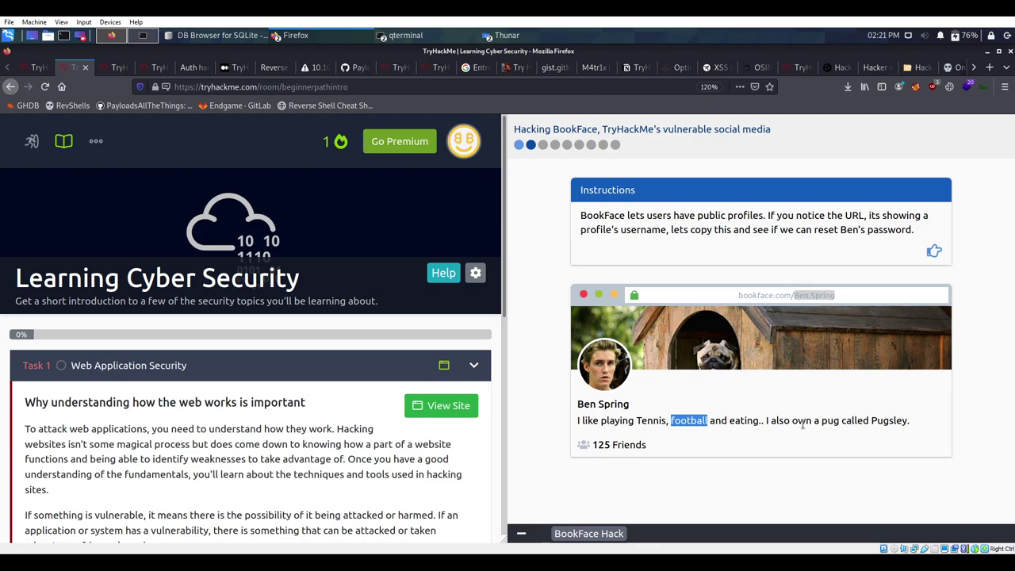
pyautogui.moveTo(771, 421); pyautogui.dragTo(854, 421)
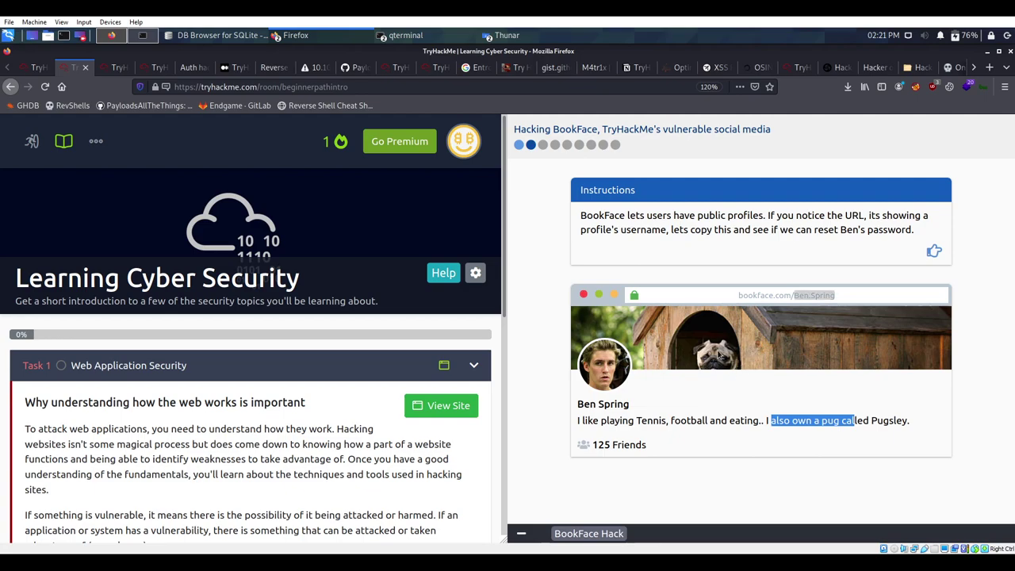
pyautogui.doubleClick(886, 422)
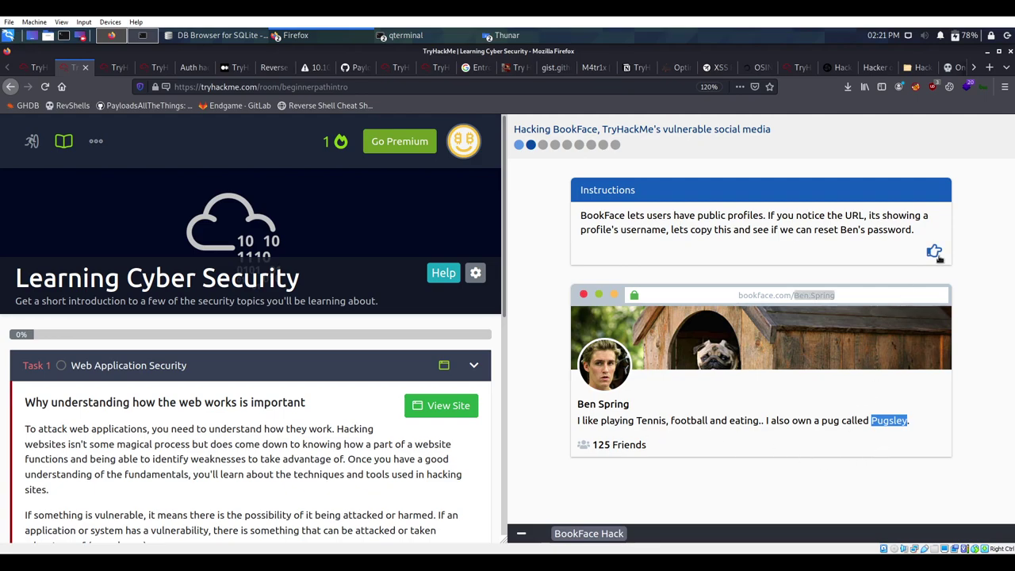
pyautogui.click(934, 253)
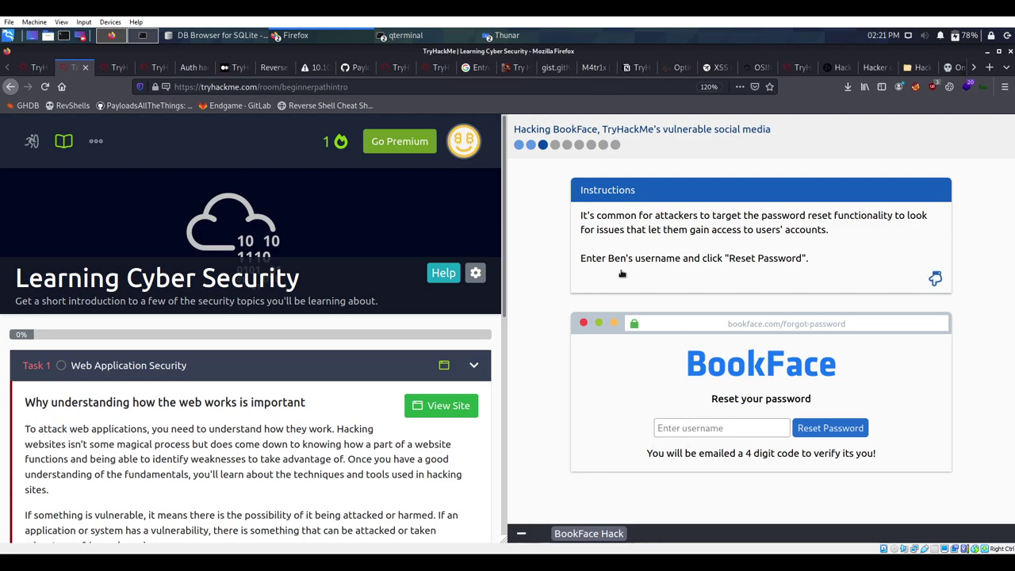
# Try to reset the profile owner's BookFace password with a guessed username, and empty the username field
pyautogui.click(720, 429)
pyautogui.write('ben')
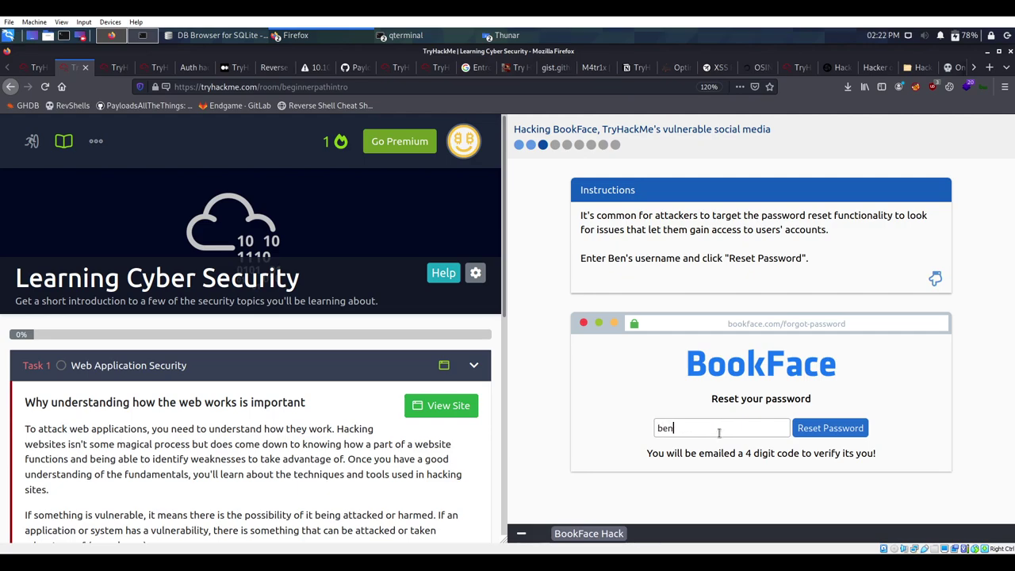
pyautogui.write('sprinbg')
pyautogui.click(863, 430)
pyautogui.moveTo(700, 429); pyautogui.dragTo(673, 429)
pyautogui.press('BackSpace')
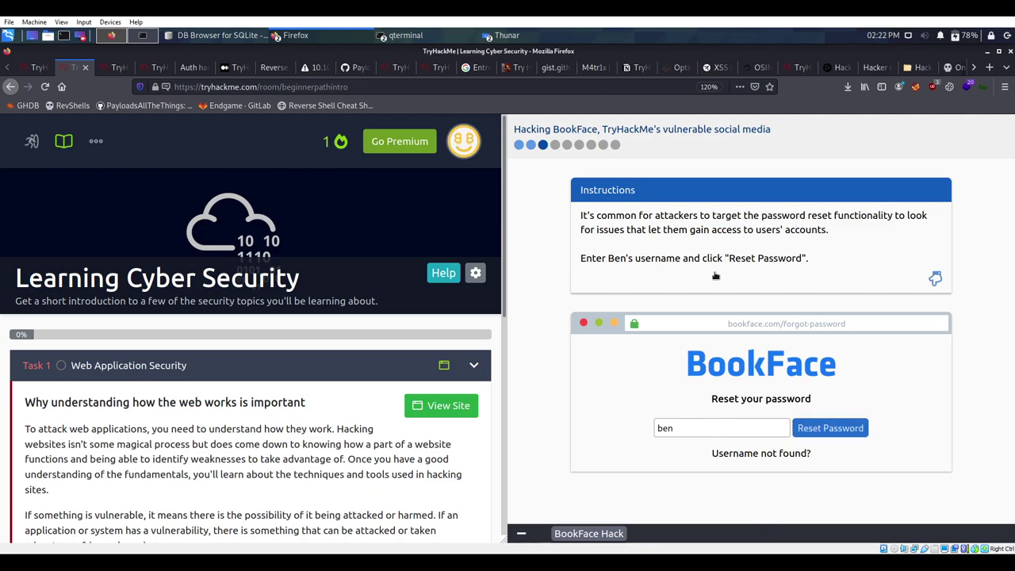
pyautogui.scroll(-2, 315, 401)
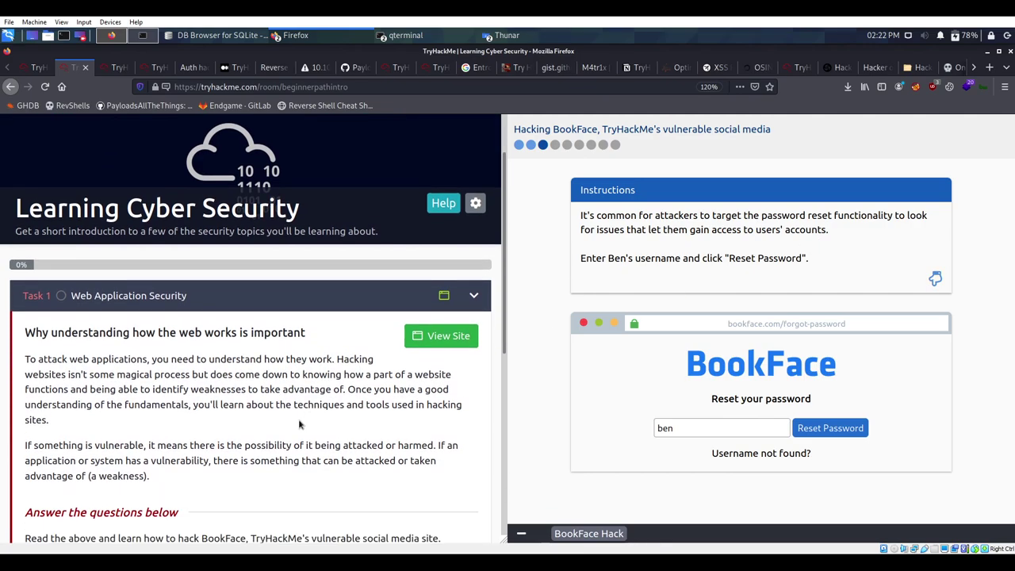
pyautogui.scroll(-2, 299, 426)
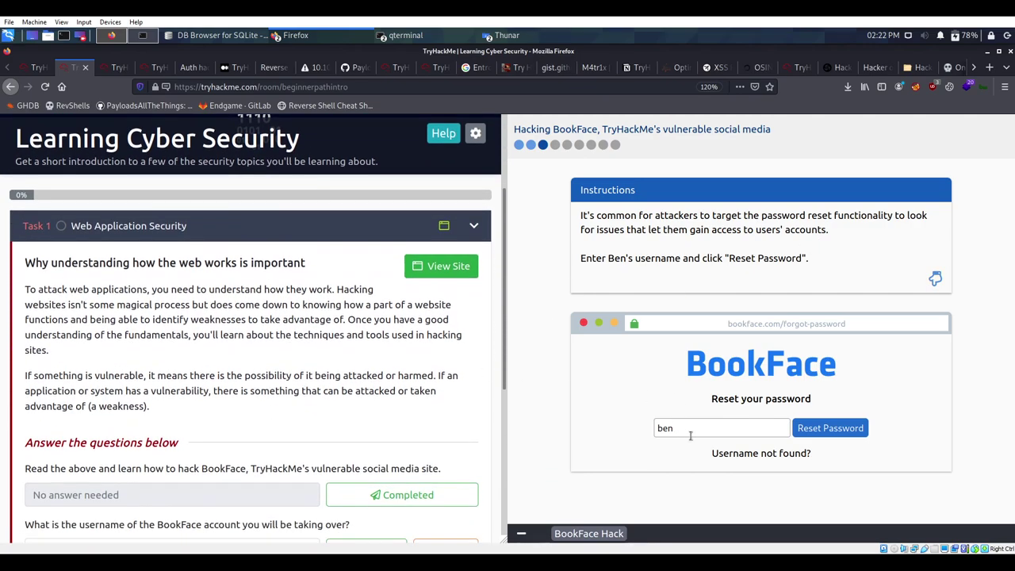
pyautogui.press('BackSpace')
pyautogui.press('BackSpace')
pyautogui.press('BackSpace')
# Read the Task 1 text on web fundamentals, hacking techniques and tools, and what being vulnerable means
pyautogui.scroll(-1, 212, 276)
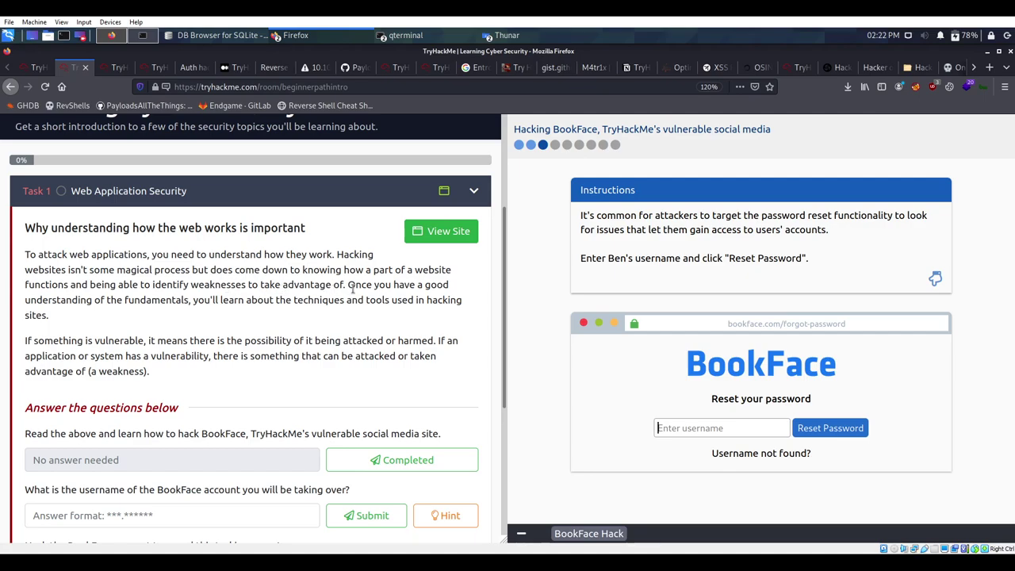
pyautogui.scroll(-1, 397, 292)
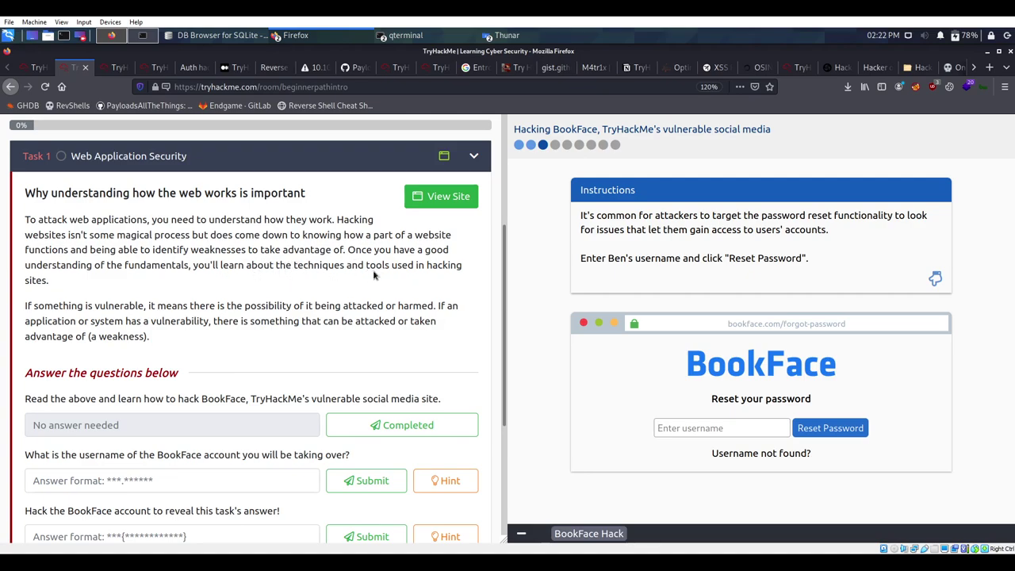
pyautogui.scroll(-1, 410, 269)
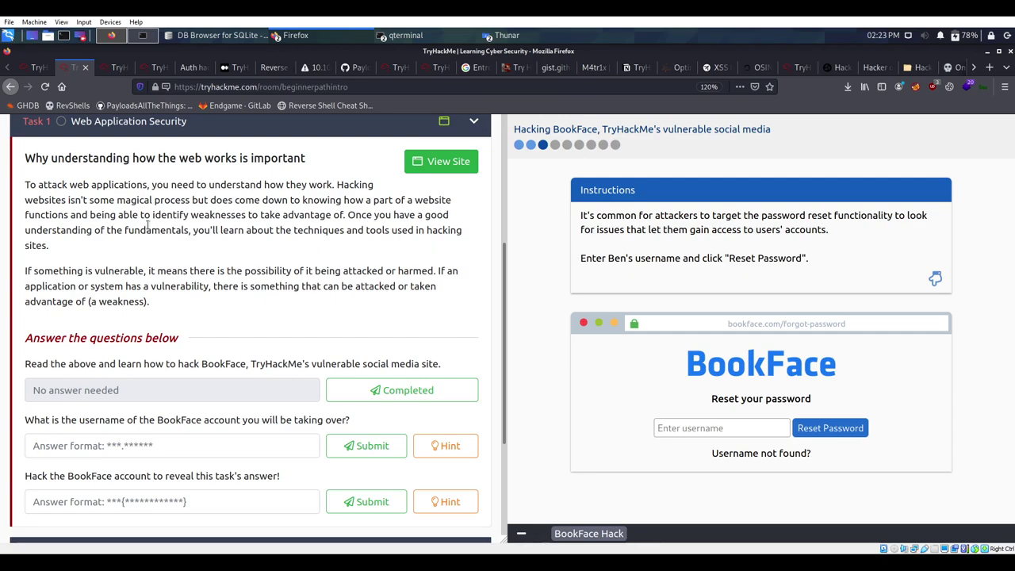
pyautogui.moveTo(125, 231); pyautogui.dragTo(193, 230)
pyautogui.click(196, 233)
pyautogui.doubleClick(141, 231)
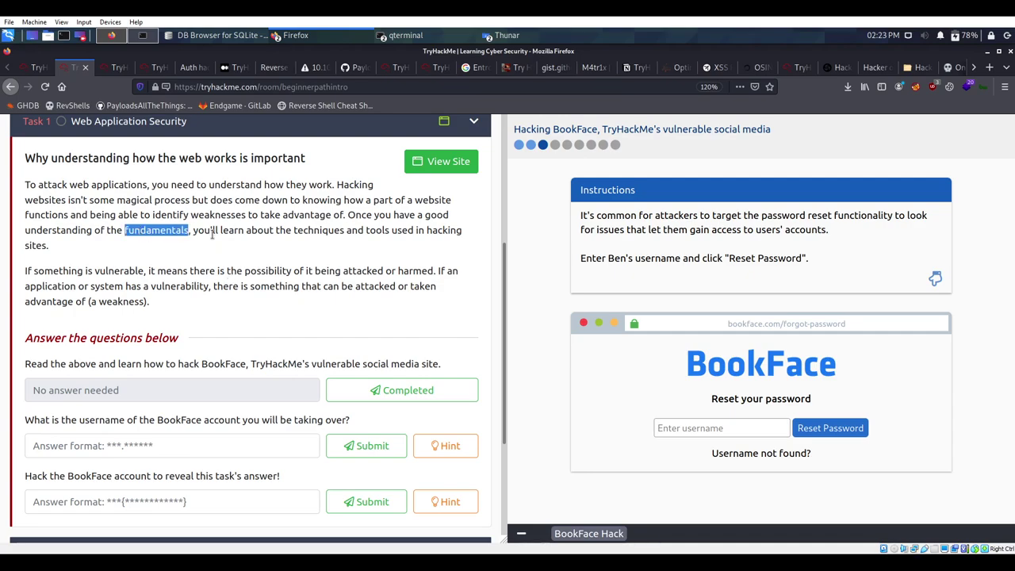
pyautogui.moveTo(212, 231); pyautogui.dragTo(218, 231)
pyautogui.doubleClick(236, 230)
pyautogui.doubleClick(324, 230)
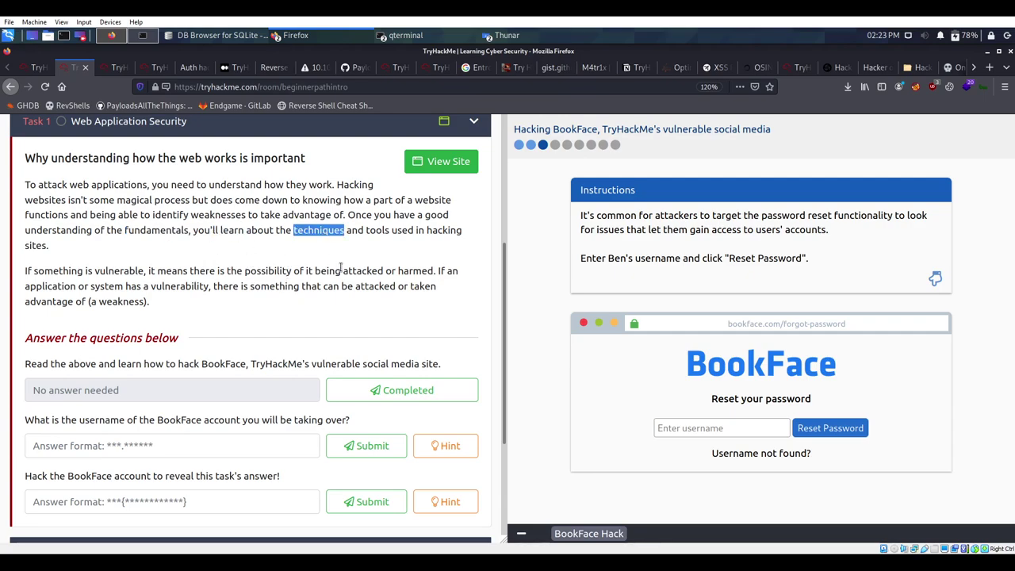
pyautogui.doubleClick(354, 230)
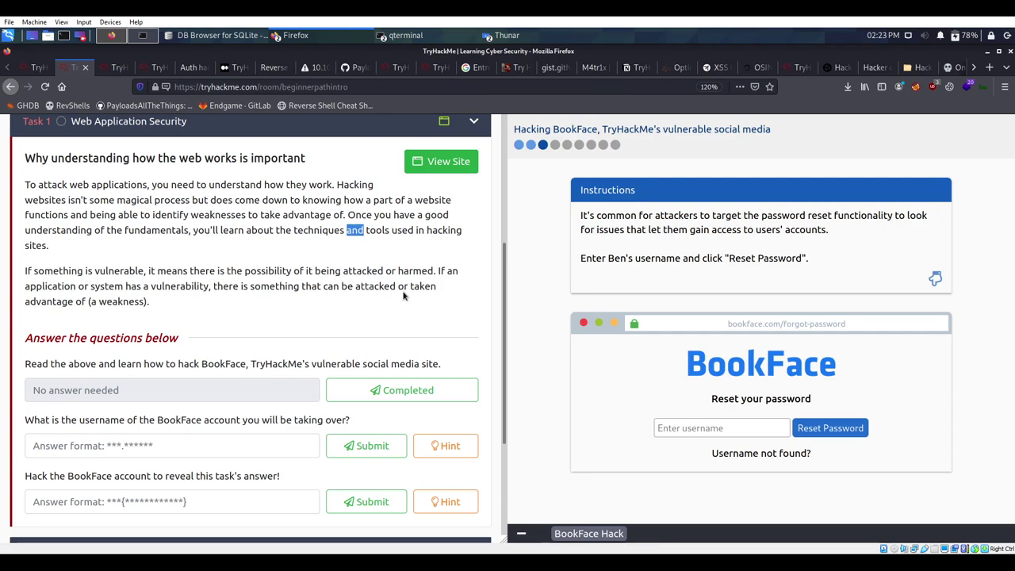
pyautogui.doubleClick(373, 228)
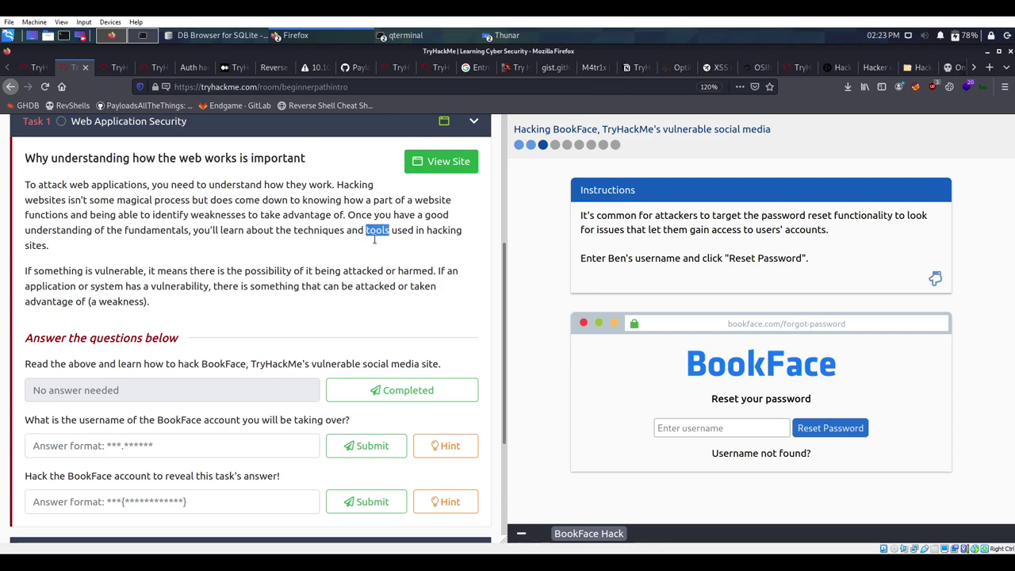
pyautogui.click(37, 249)
pyautogui.doubleClick(36, 246)
pyautogui.click(58, 272)
pyautogui.doubleClick(58, 272)
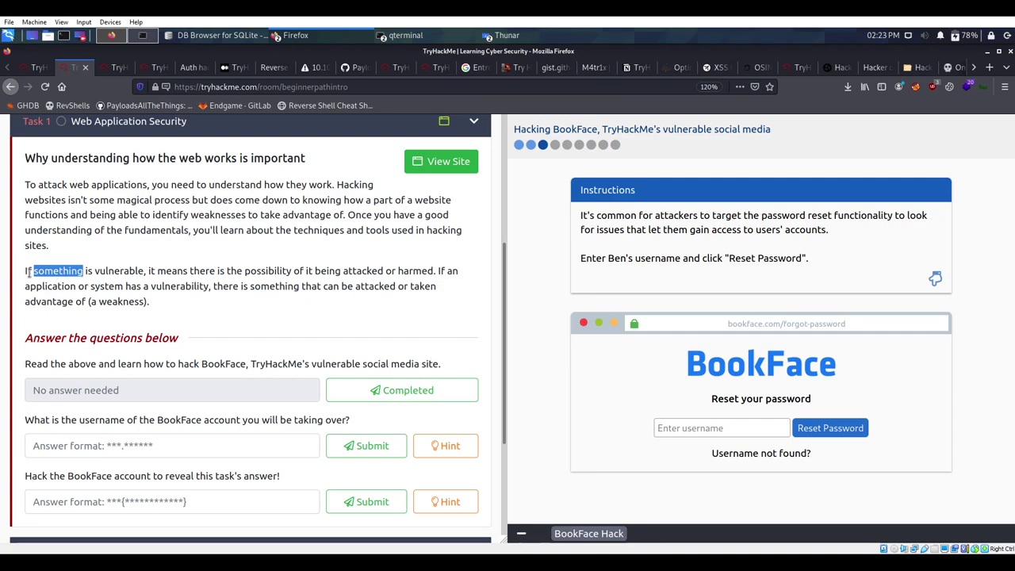
pyautogui.doubleClick(118, 271)
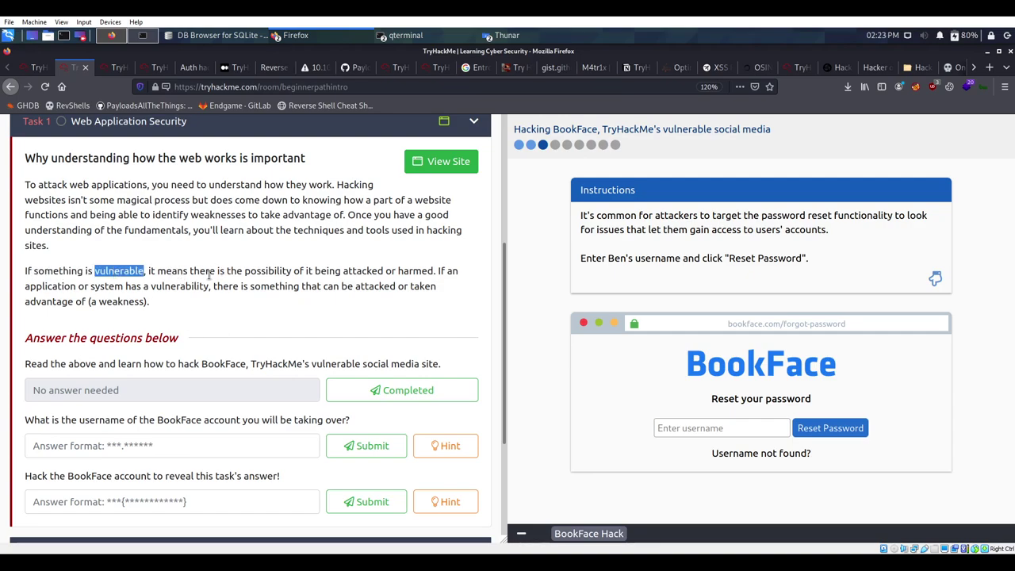
pyautogui.moveTo(424, 273); pyautogui.dragTo(349, 274)
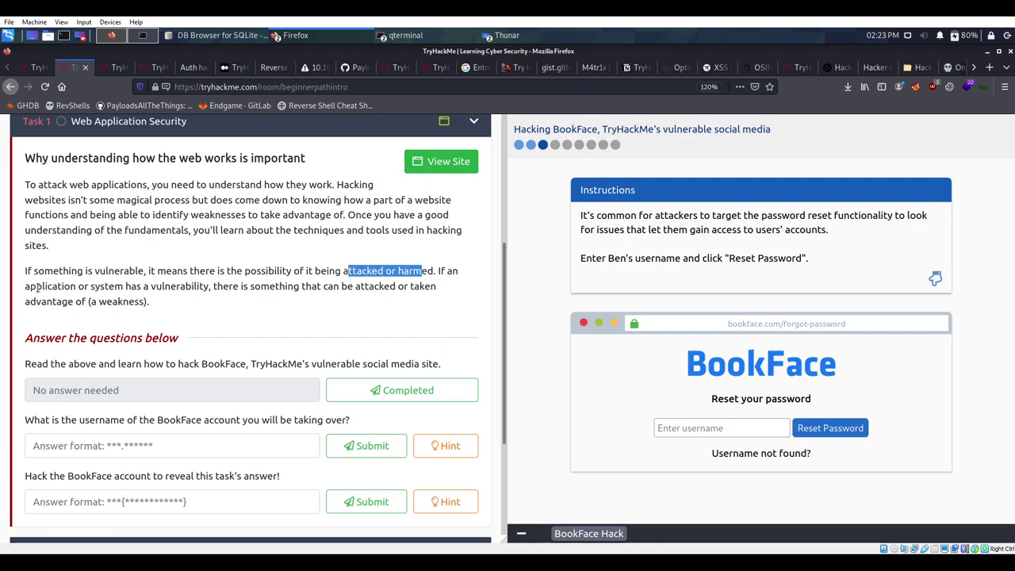
# Mark the Task 1 question about reading the text and learning to hack BookFace as completed
pyautogui.scroll(-1, 38, 373)
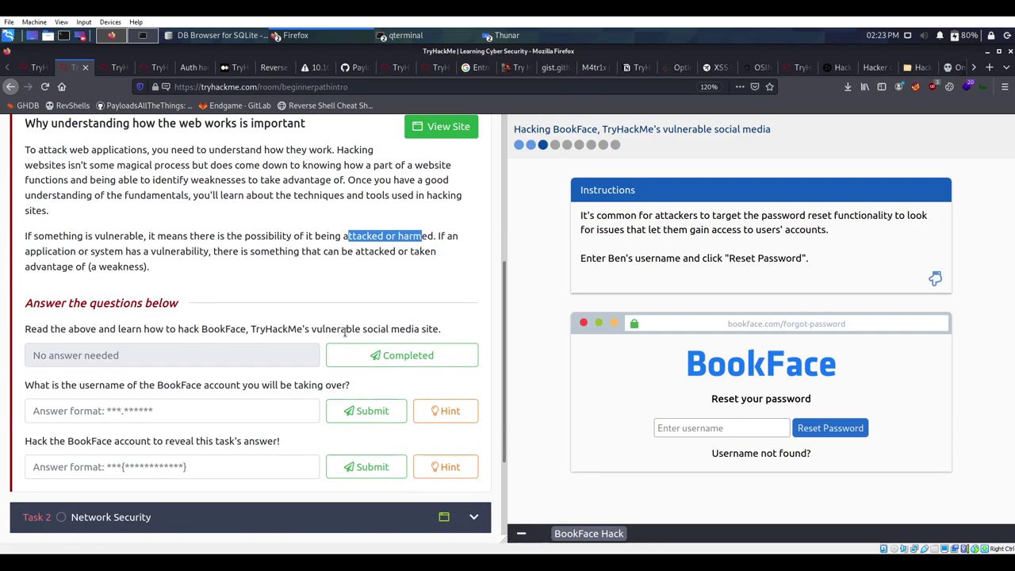
pyautogui.click(409, 356)
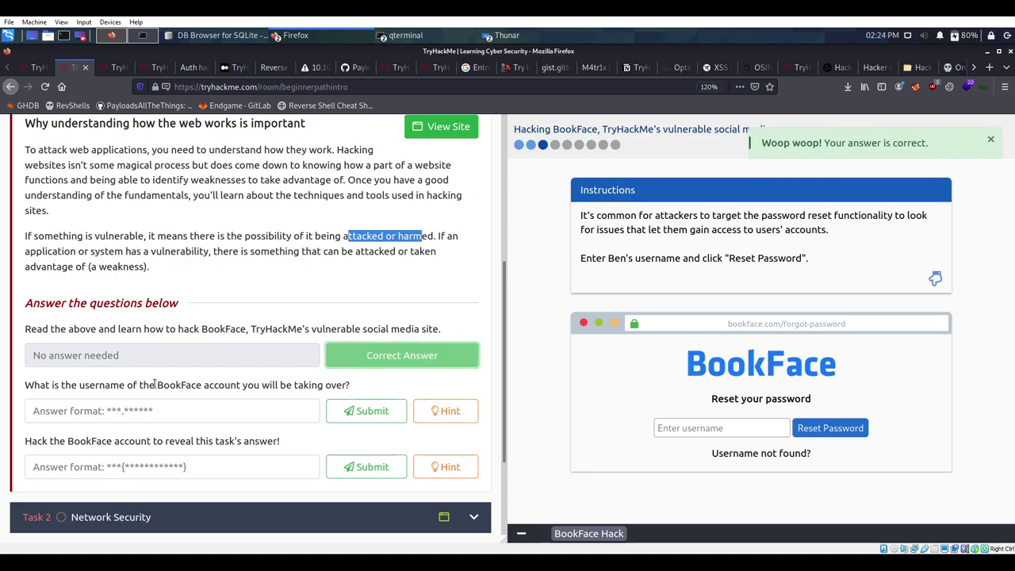
pyautogui.scroll(-2, 154, 384)
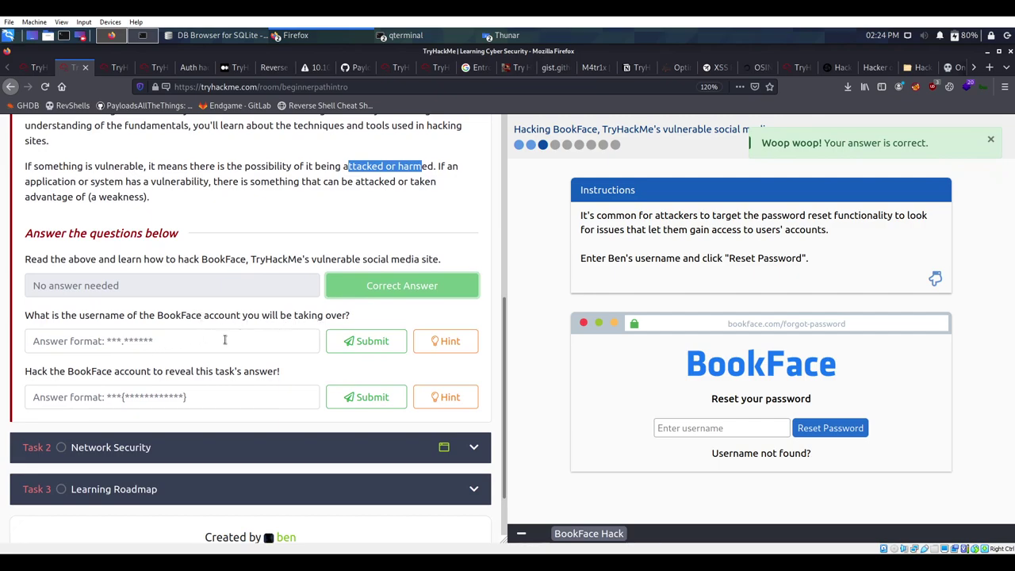
# Enter the target account's full username, including the dot, in the BookFace password reset form
pyautogui.click(123, 341)
pyautogui.click(679, 429)
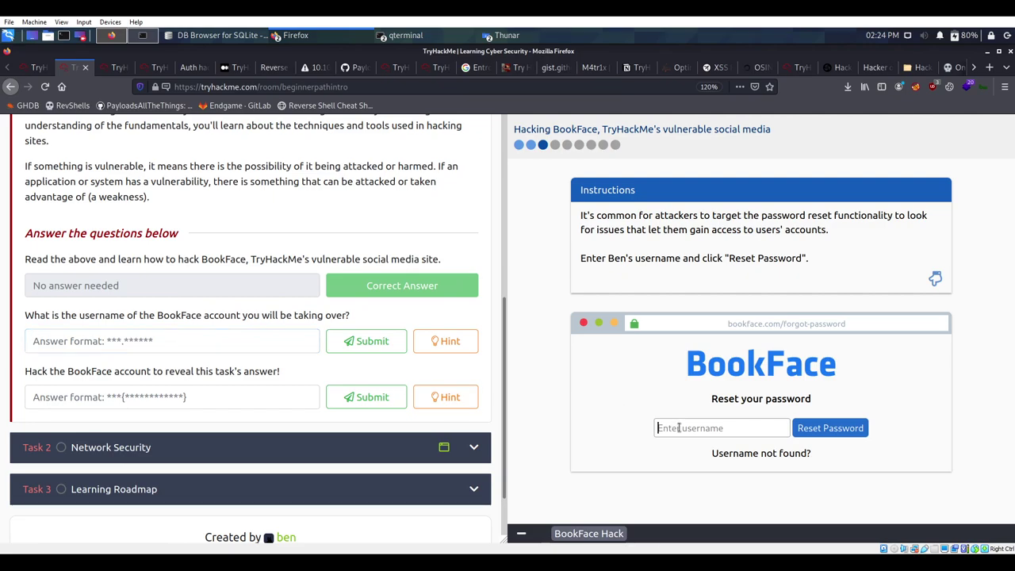
pyautogui.write('ben.spring')
# Check the hint for the BookFace username question and submit the target account's username as the answer
pyautogui.click(433, 343)
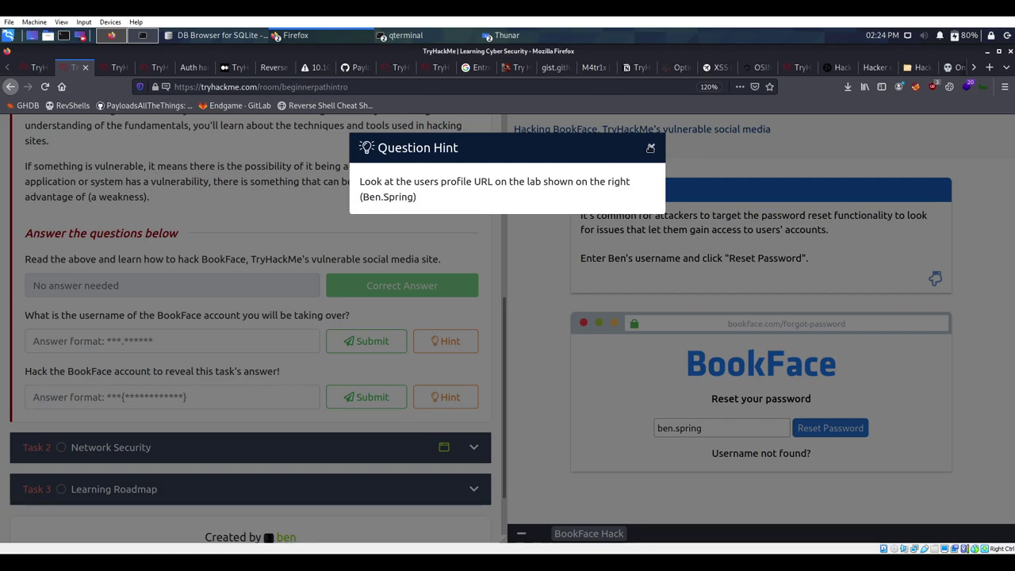
pyautogui.click(652, 147)
pyautogui.click(254, 344)
pyautogui.write('ben.spring')
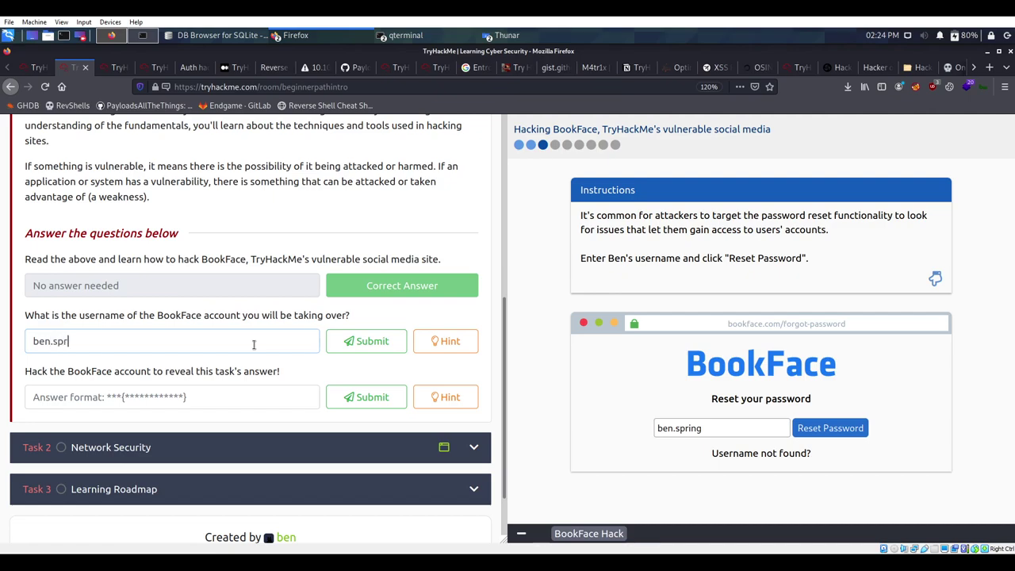
pyautogui.click(365, 343)
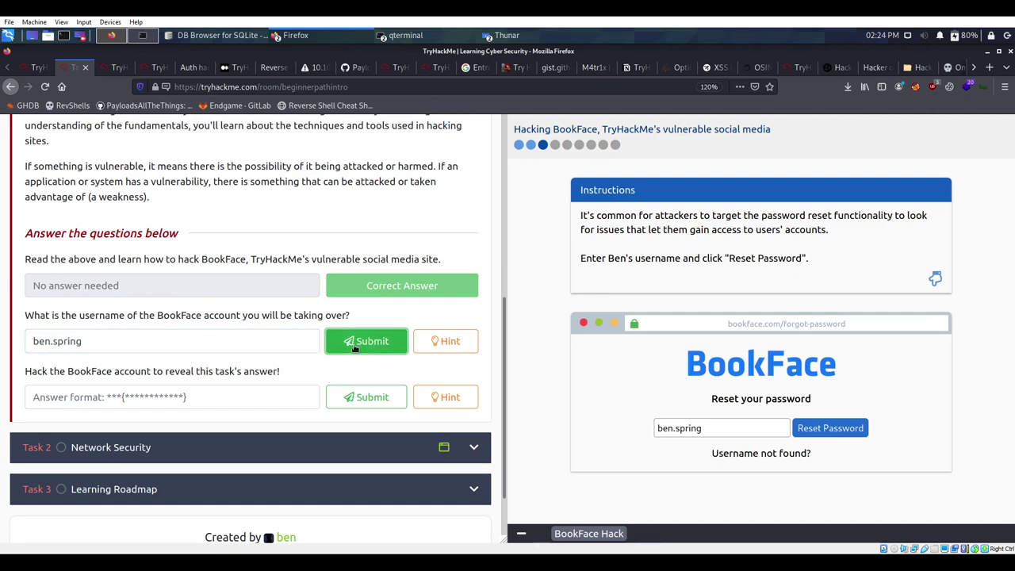
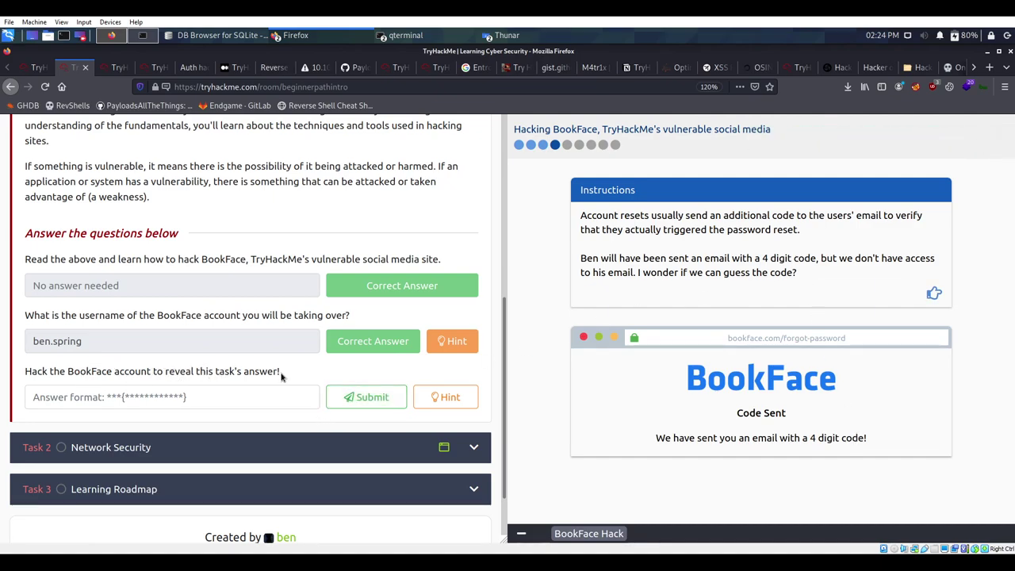
# Check the hint for the account-hacking question and submit a random 4-digit reset code in the BookFace lab
pyautogui.click(445, 398)
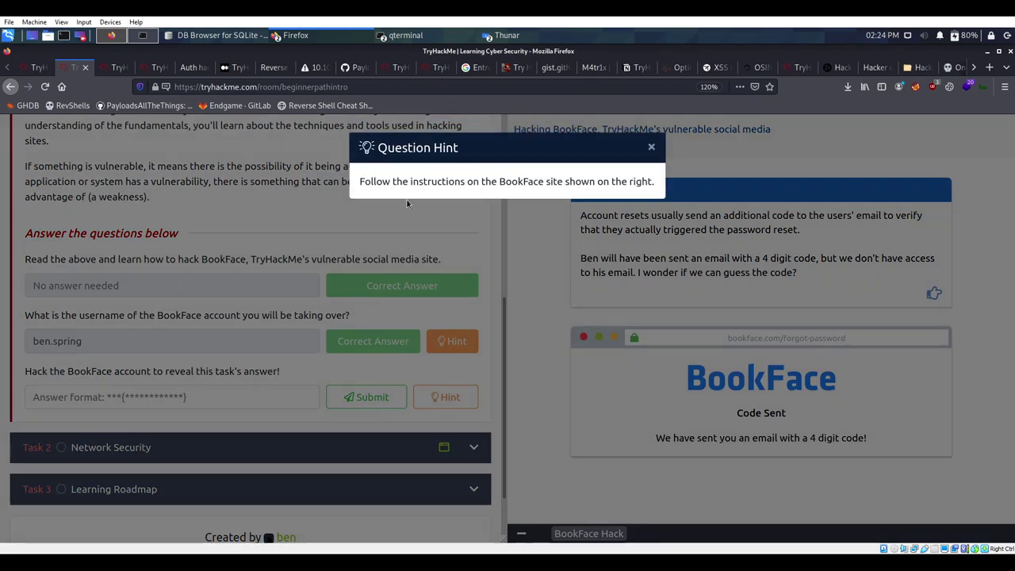
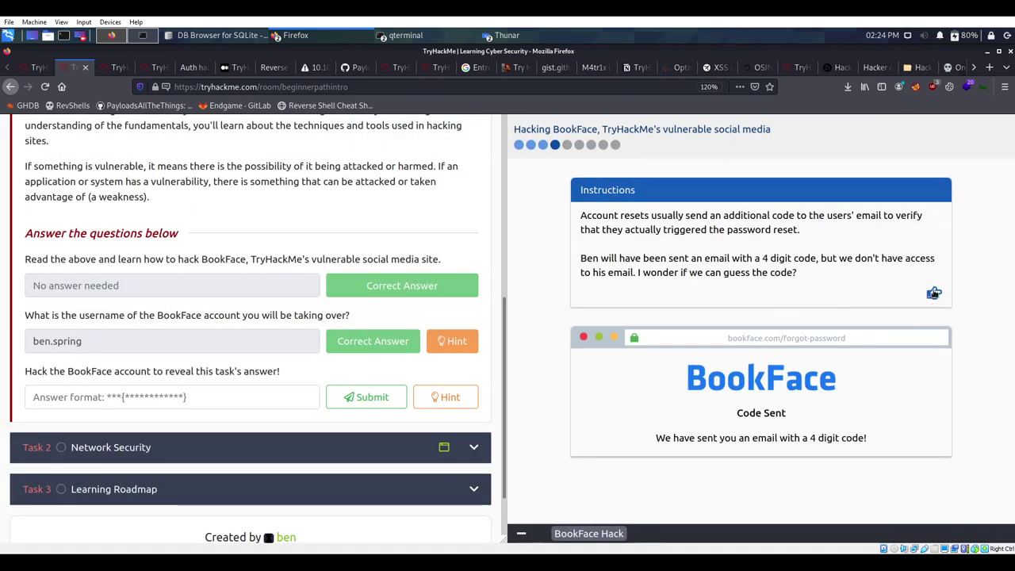
pyautogui.click(934, 292)
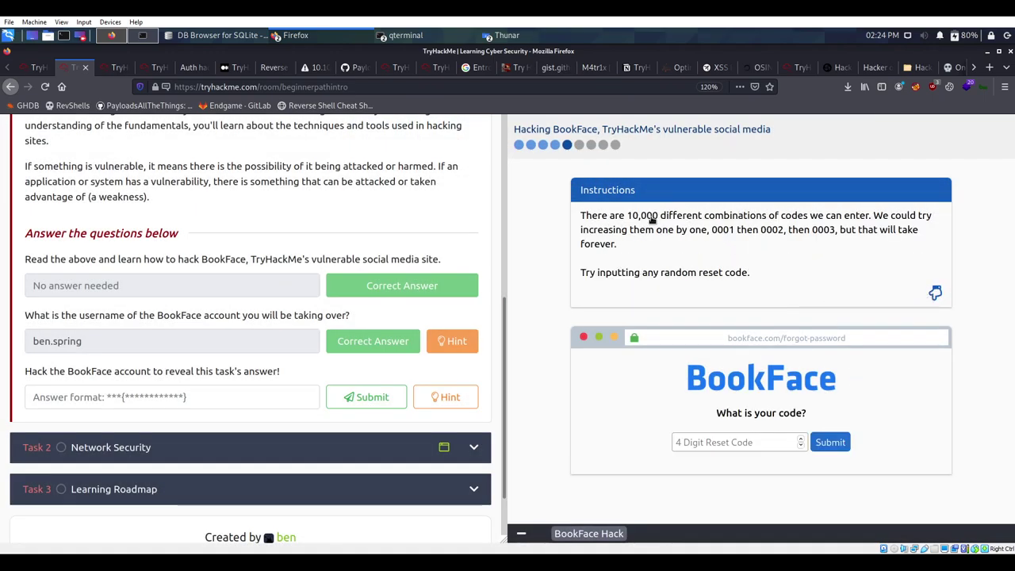
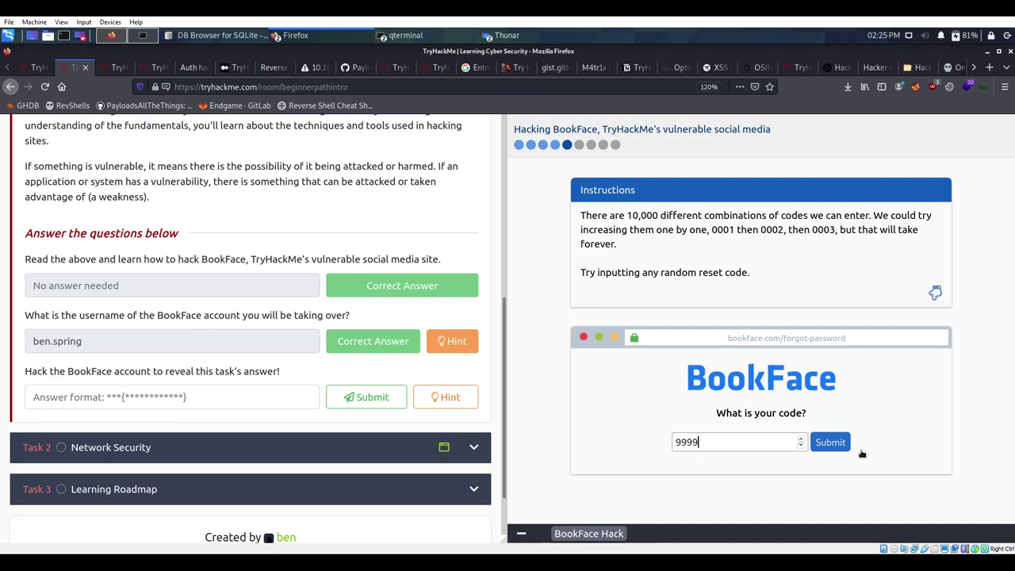
pyautogui.click(833, 444)
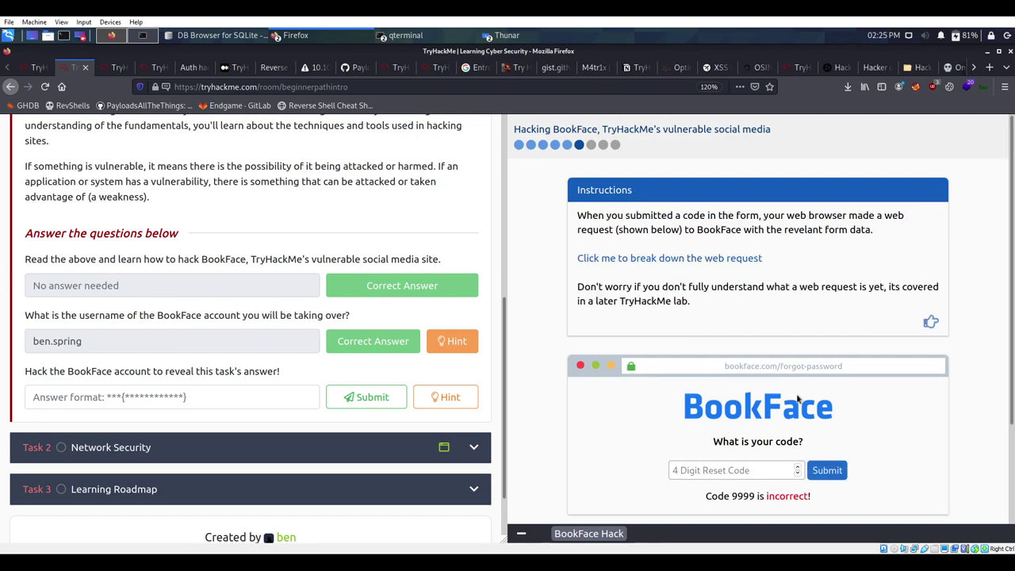
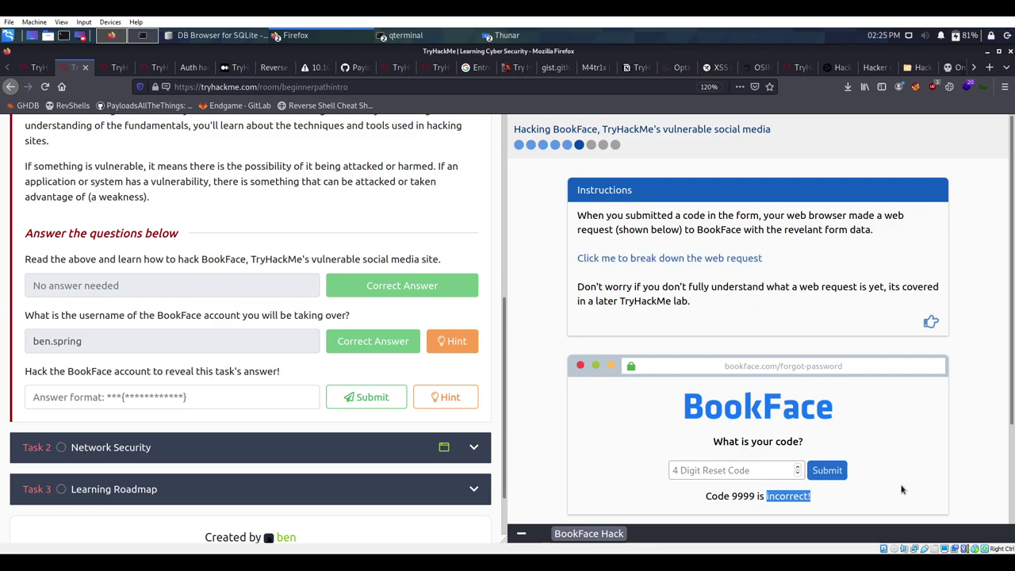
# Open the web request breakdown and examine the request sent with the submitted reset code
pyautogui.click(708, 259)
pyautogui.scroll(-3, 848, 413)
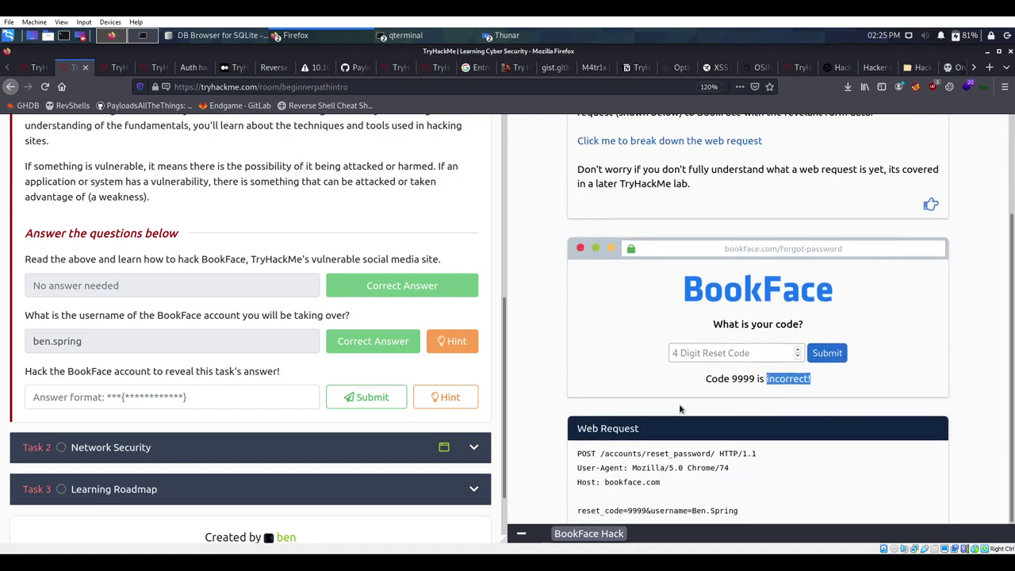
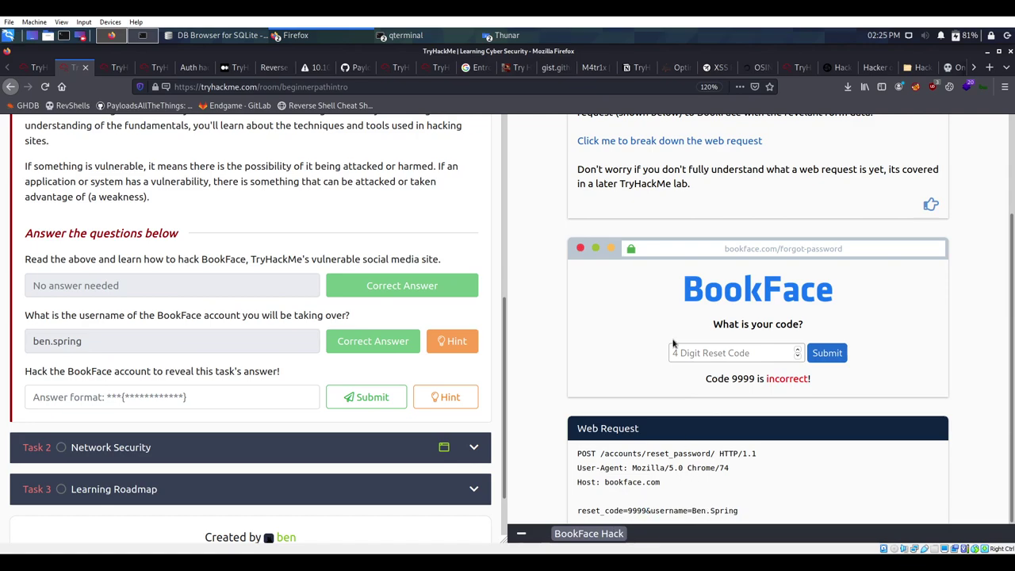
# Reopen the web request breakdown and read the explanation of the request type and the location the data is sent to
pyautogui.scroll(2, 672, 342)
pyautogui.click(674, 216)
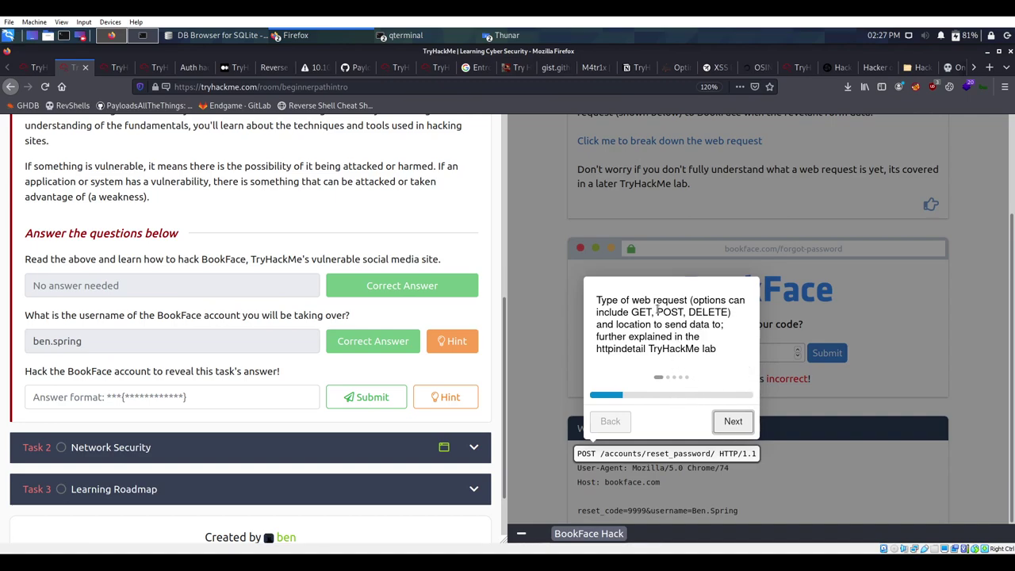
pyautogui.click(587, 455)
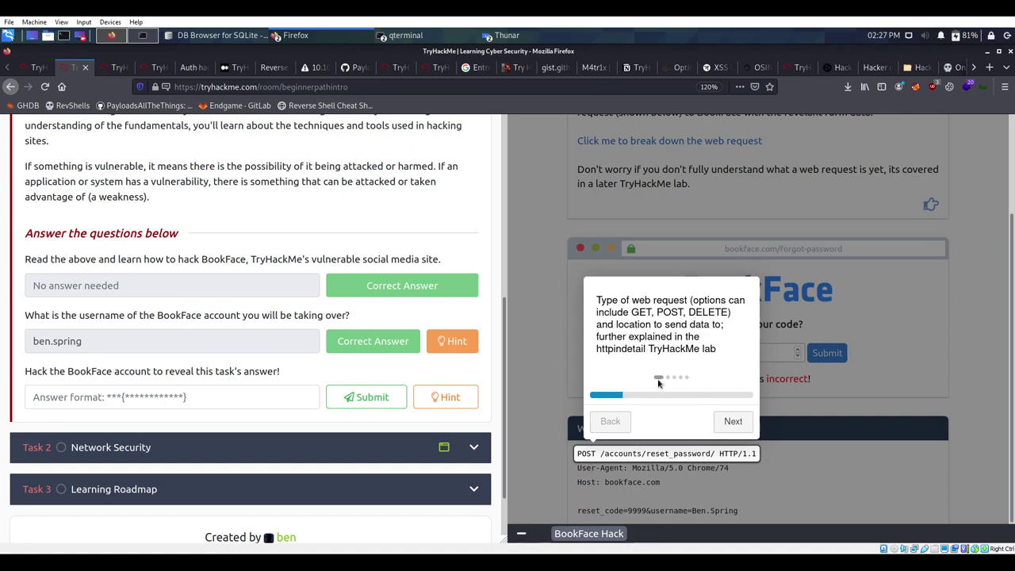
pyautogui.doubleClick(638, 312)
pyautogui.doubleClick(670, 313)
pyautogui.doubleClick(698, 312)
pyautogui.doubleClick(603, 350)
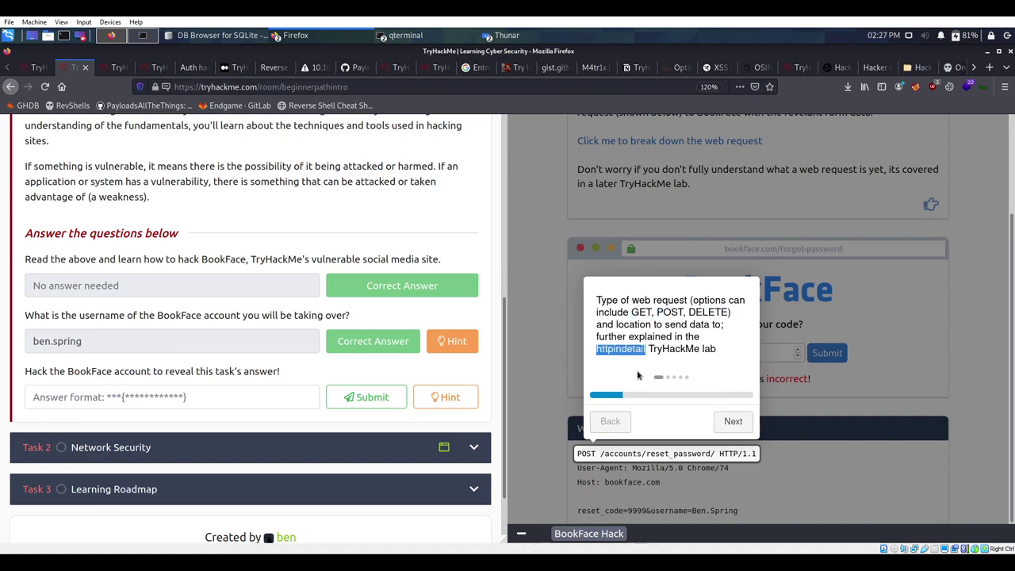
# Go through the breakdown's explanations of the user agent, host, submitted data and reset code, and finish the walkthrough
pyautogui.click(734, 422)
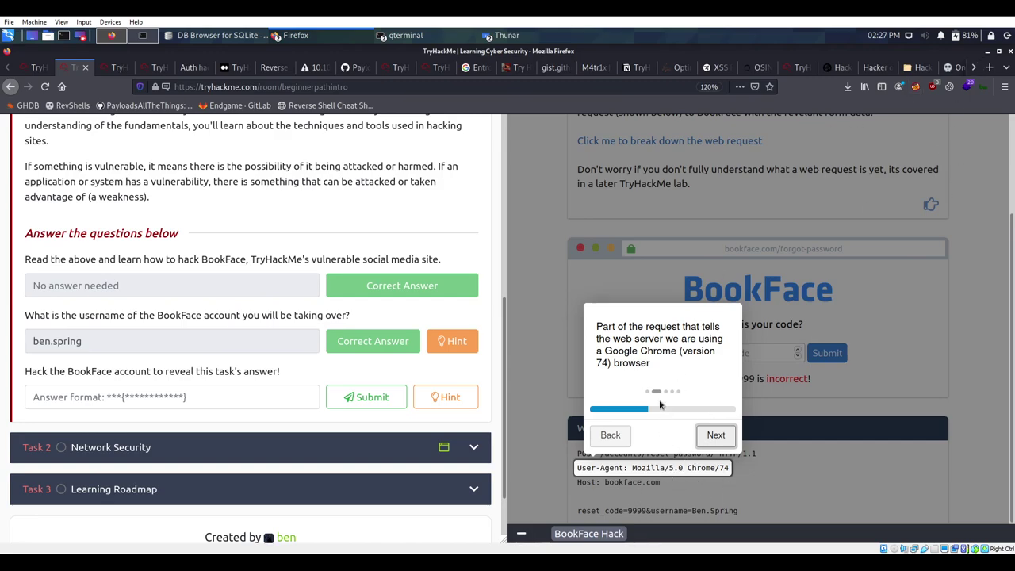
pyautogui.click(730, 441)
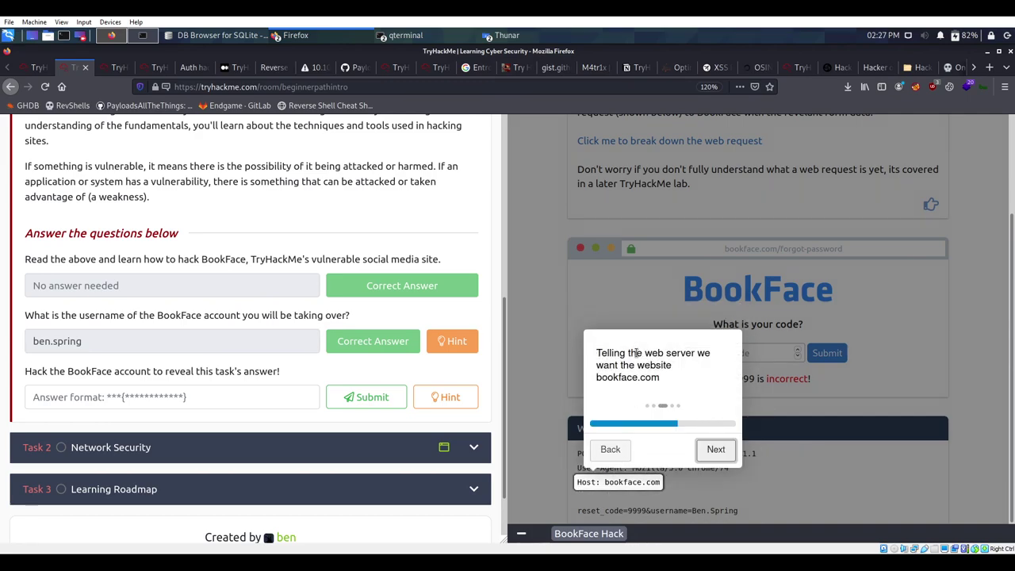
pyautogui.moveTo(598, 353); pyautogui.dragTo(657, 378)
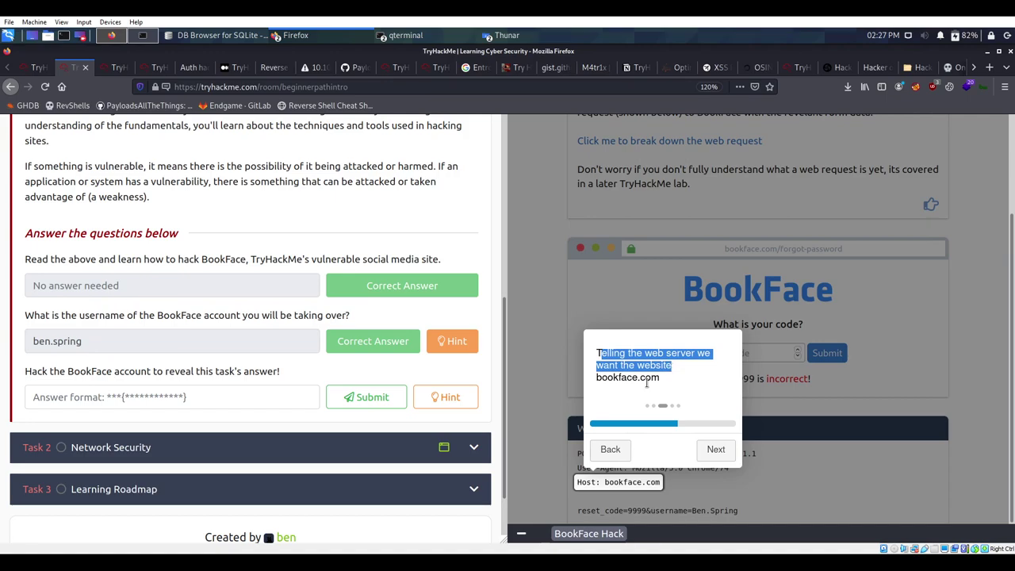
pyautogui.click(633, 393)
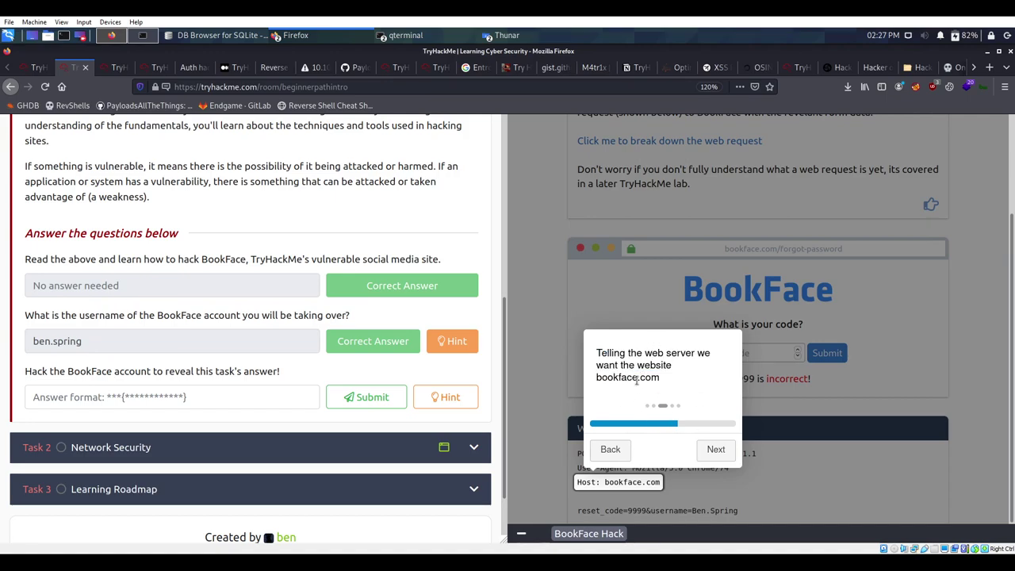
pyautogui.click(717, 450)
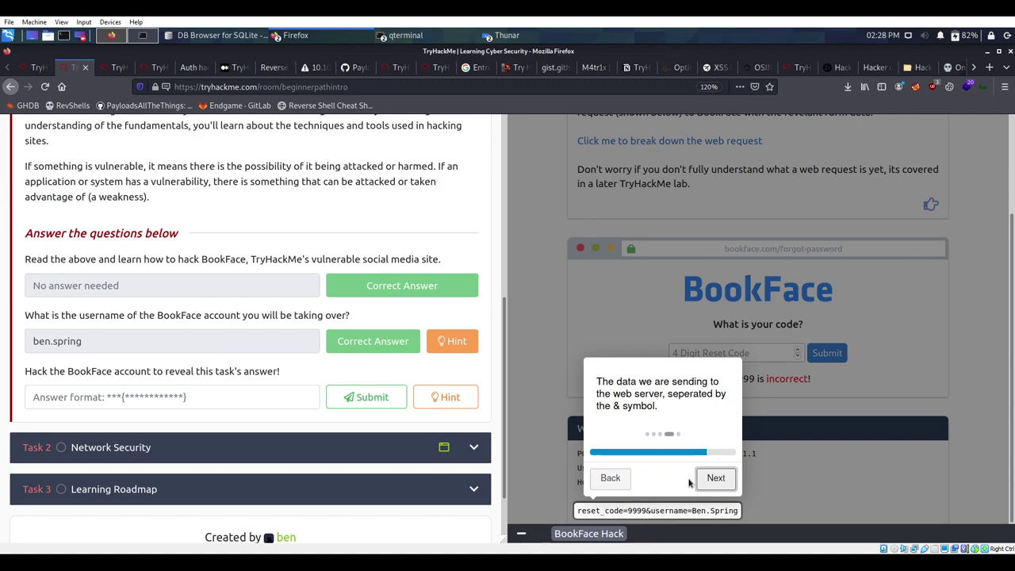
pyautogui.click(717, 480)
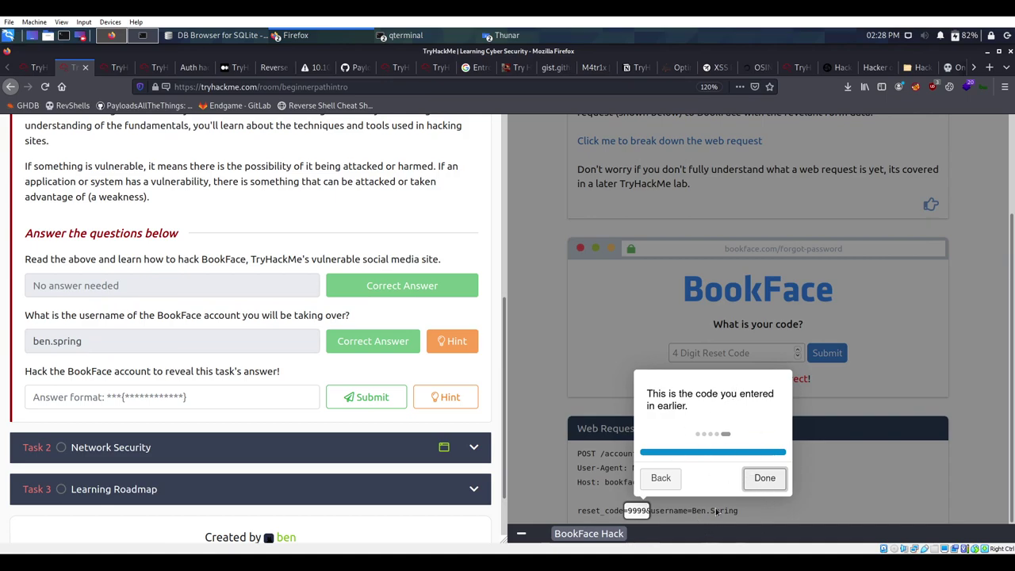
pyautogui.click(761, 478)
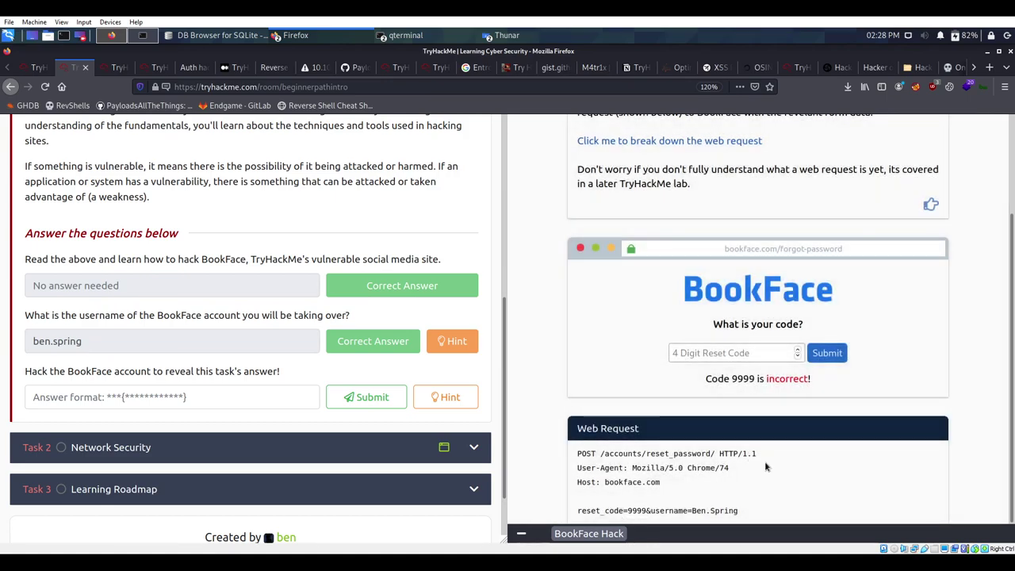
pyautogui.scroll(2, 718, 356)
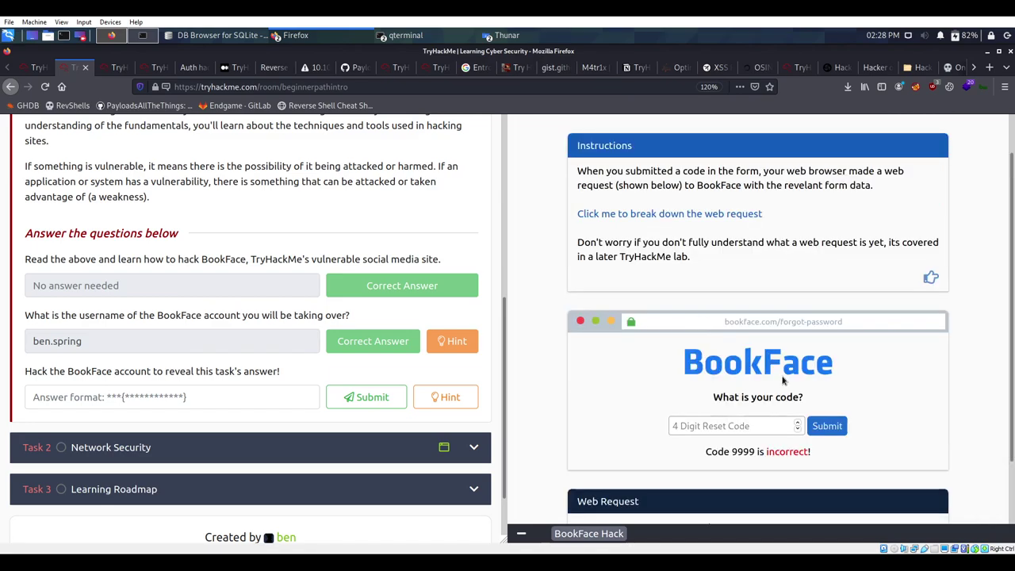
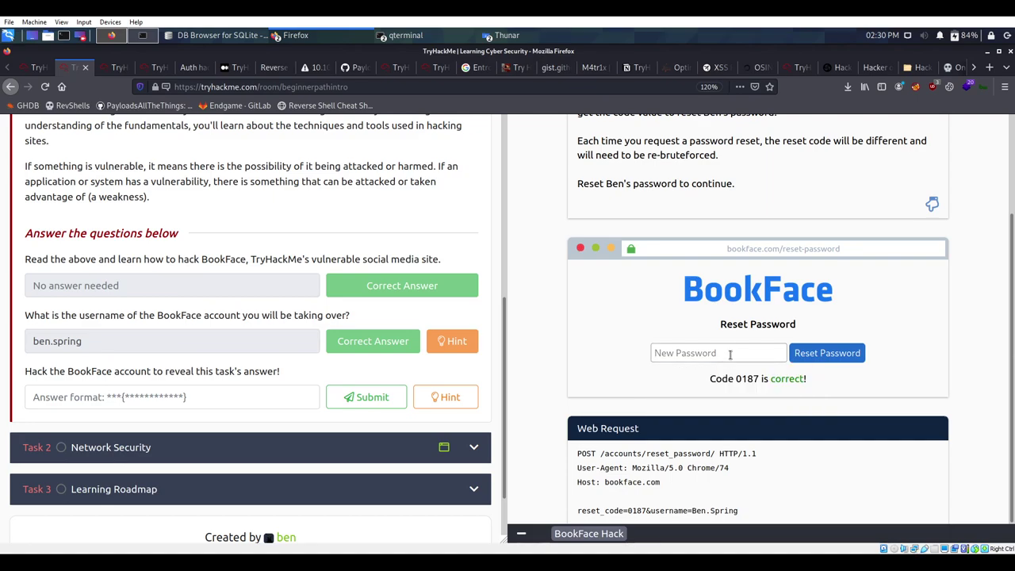
# Enter a new password for the target account in the BookFace password reset form
pyautogui.write('p')
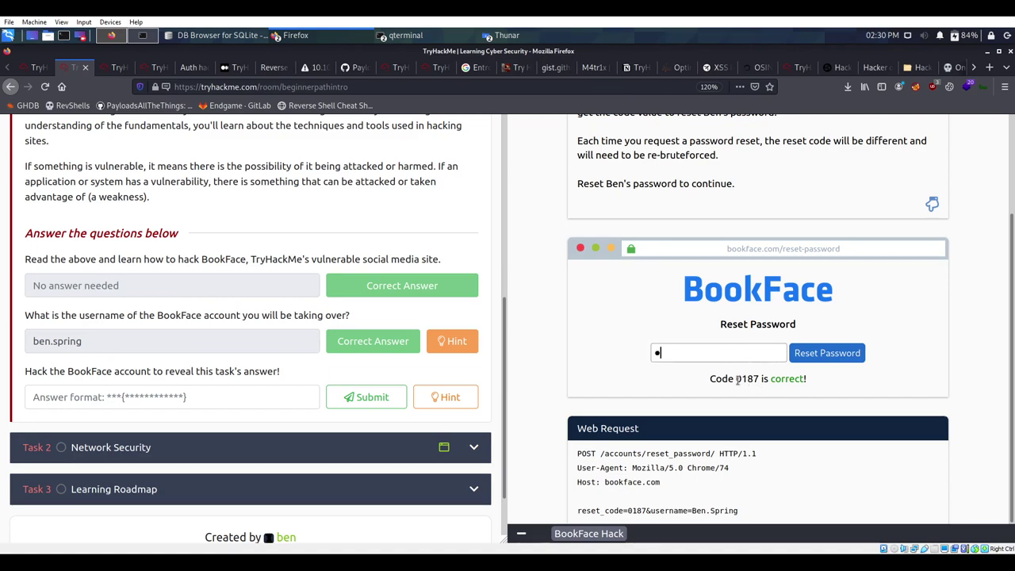
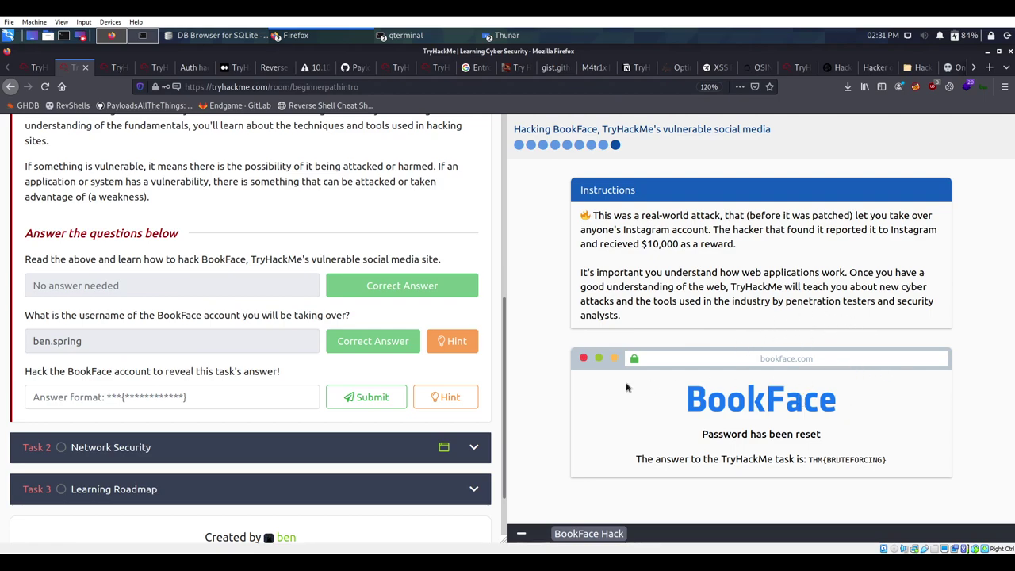
# Copy the flag THM{BRUTEFORCING} from the BookFace page and submit it as the answer to the account-hacking question
pyautogui.moveTo(888, 460); pyautogui.dragTo(809, 465)
pyautogui.rightClick(810, 465)
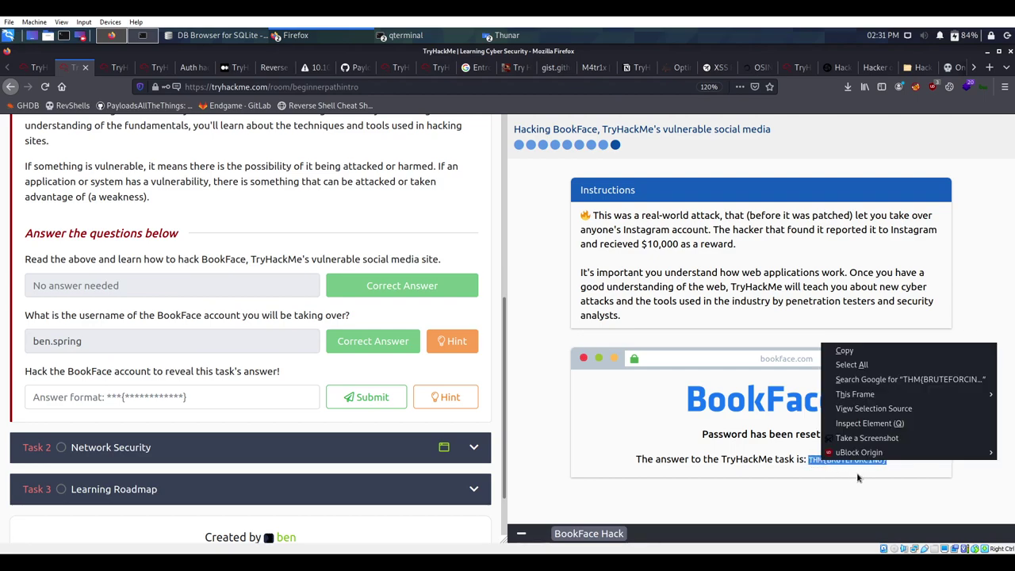
pyautogui.click(859, 358)
pyautogui.click(195, 399)
pyautogui.rightClick(195, 399)
pyautogui.click(235, 453)
pyautogui.click(367, 403)
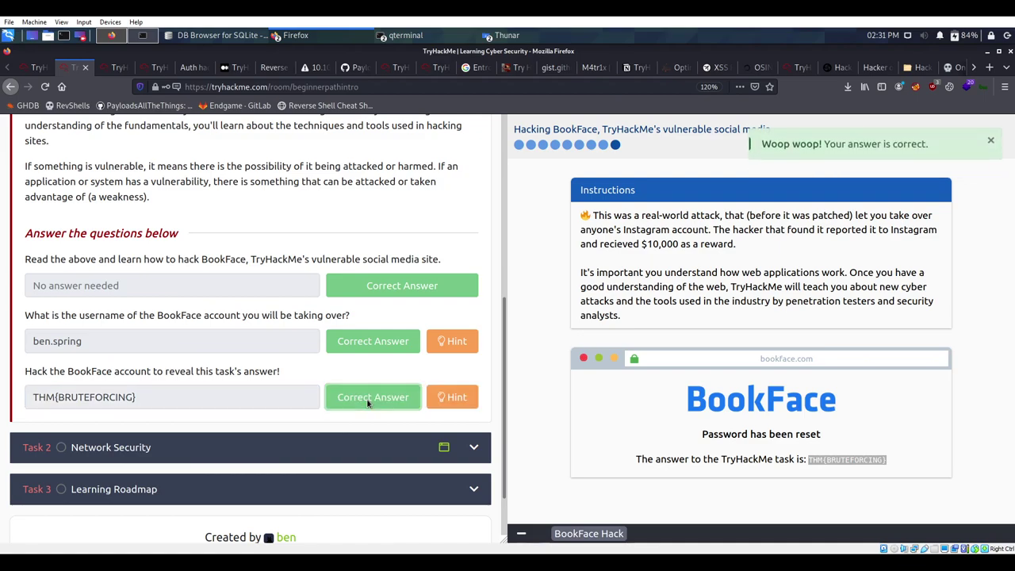
# Open the Network Security task with its Target Hack site, read the networking introduction and mark the first question as completed
pyautogui.click(254, 449)
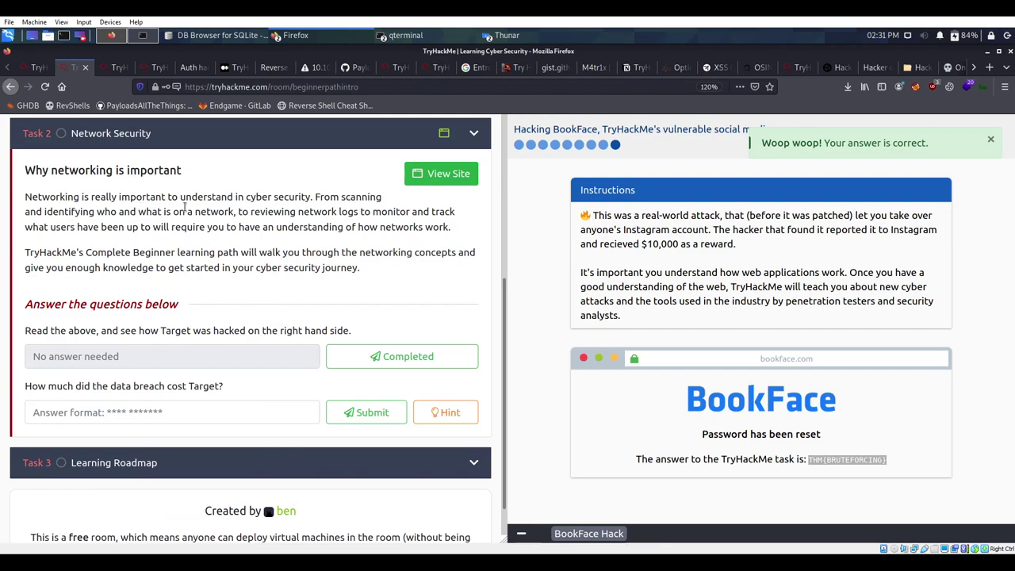
pyautogui.click(442, 173)
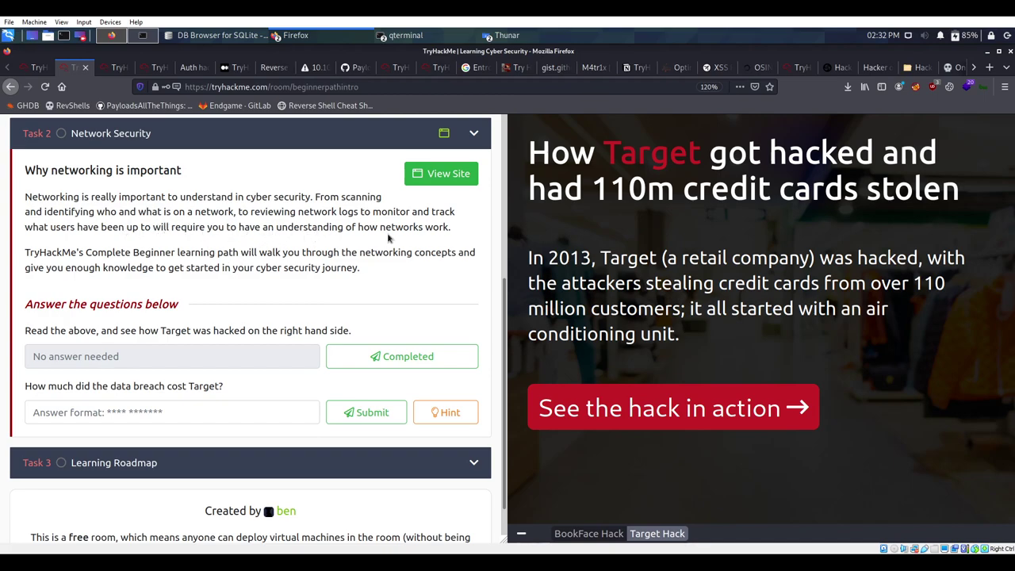
pyautogui.moveTo(449, 229); pyautogui.dragTo(302, 229)
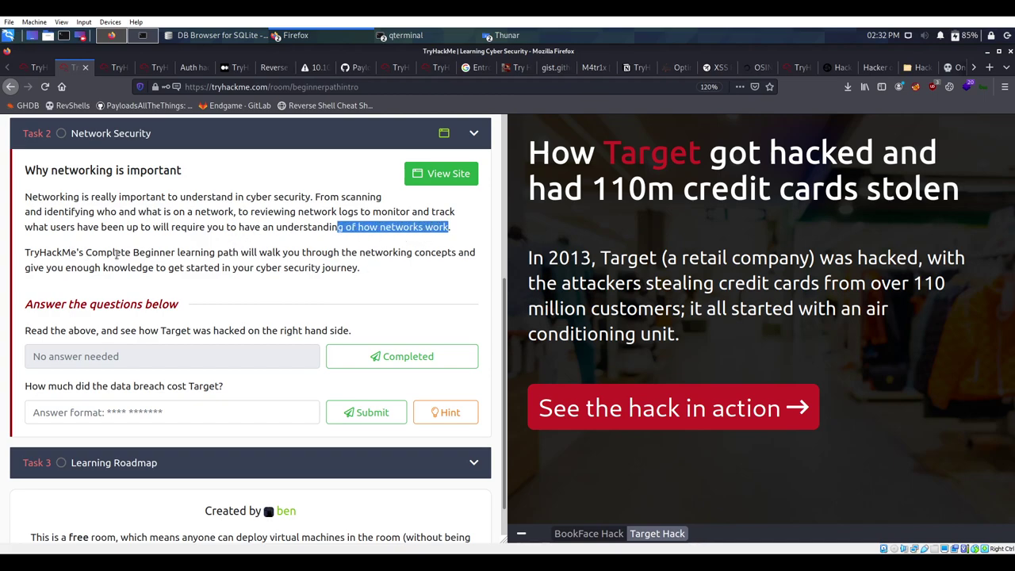
pyautogui.moveTo(177, 252); pyautogui.dragTo(238, 253)
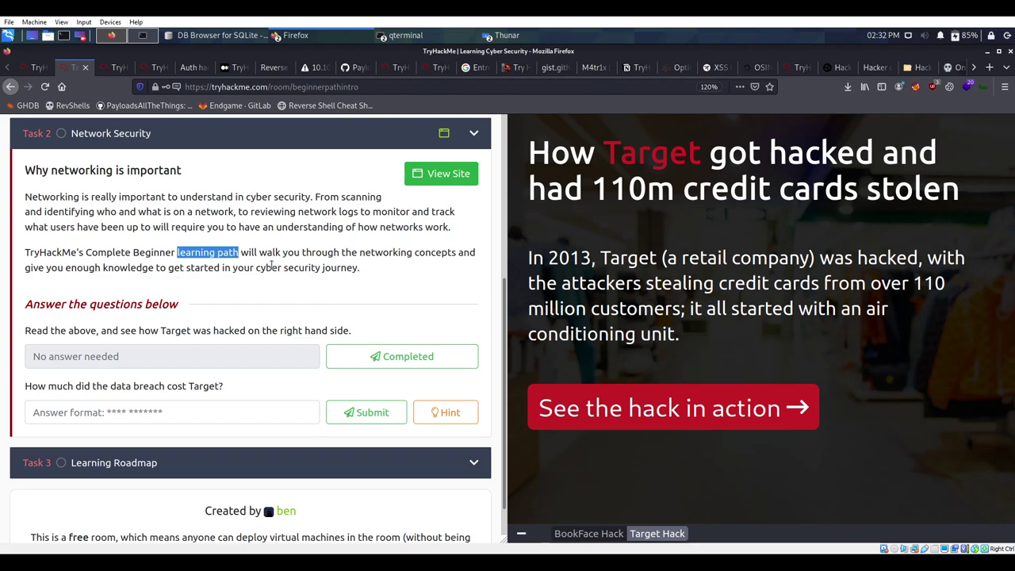
pyautogui.scroll(-1, 101, 272)
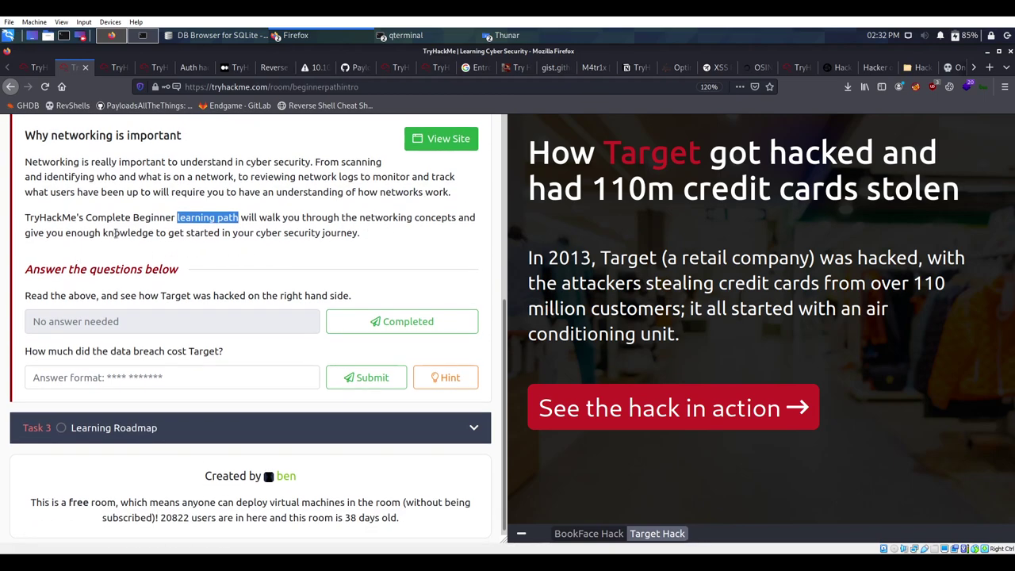
pyautogui.click(402, 321)
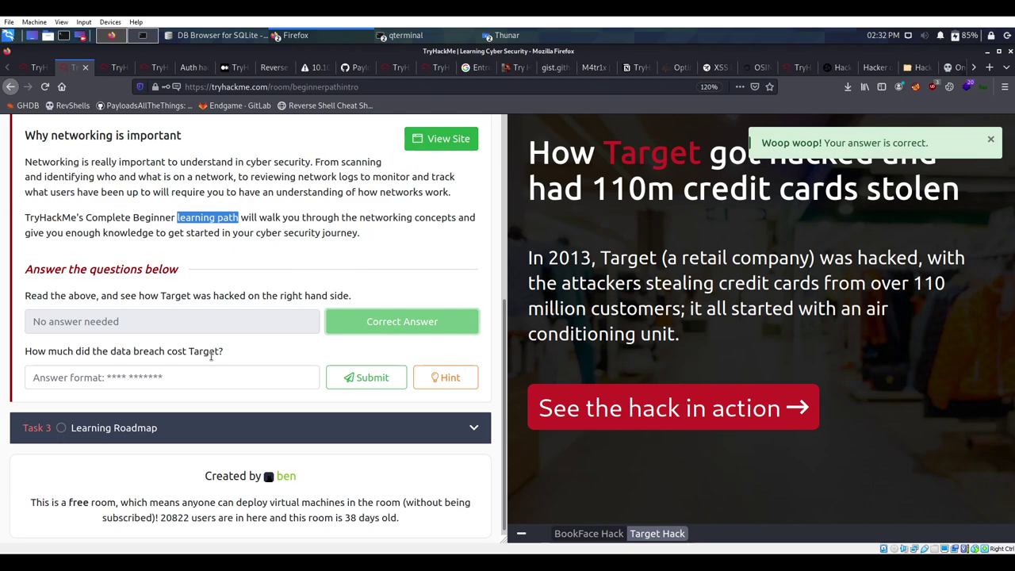
# Check the hint for the Target data breach cost question and try submitting "$110 million" as the answer
pyautogui.click(444, 378)
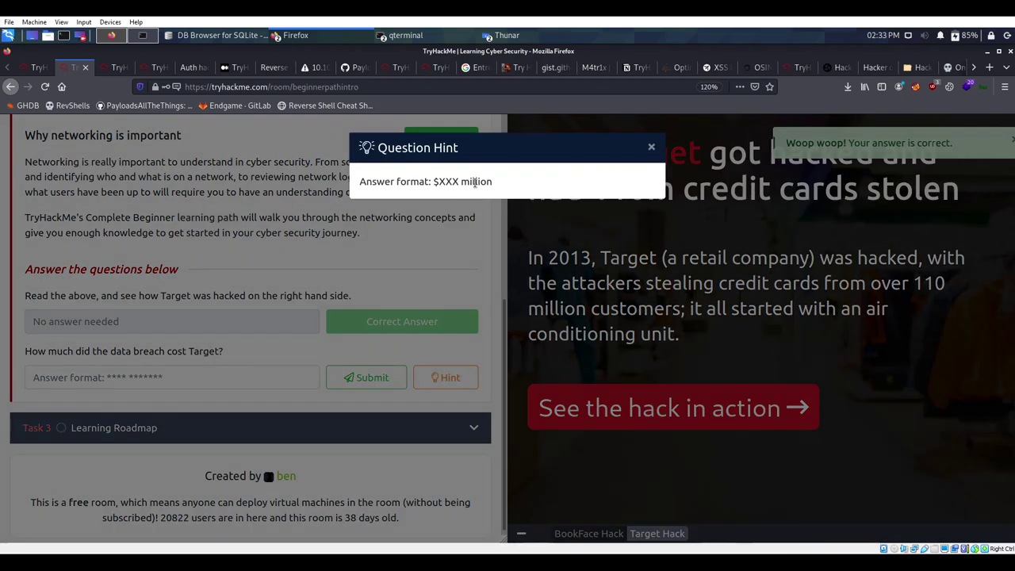
pyautogui.click(652, 148)
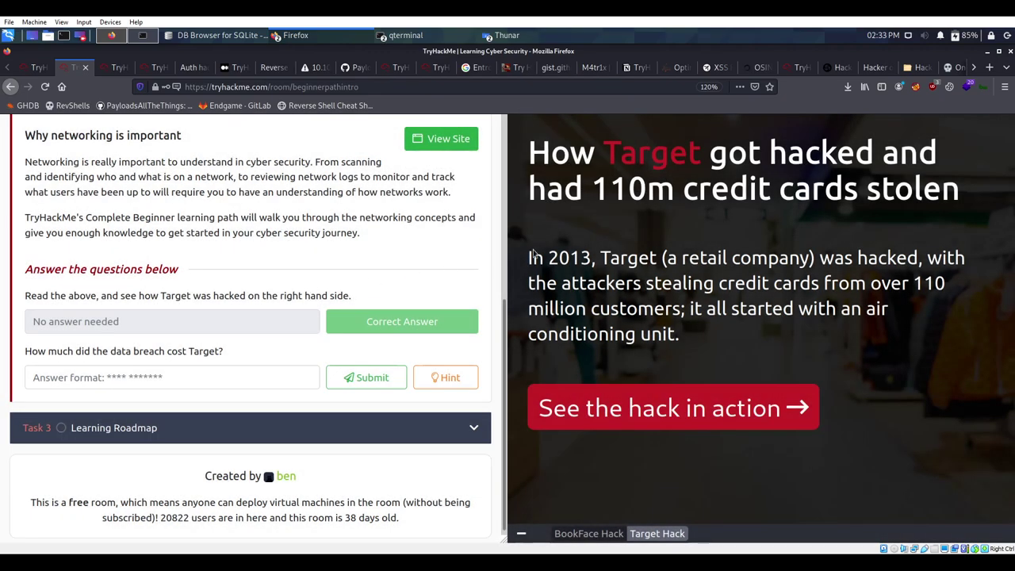
pyautogui.click(159, 376)
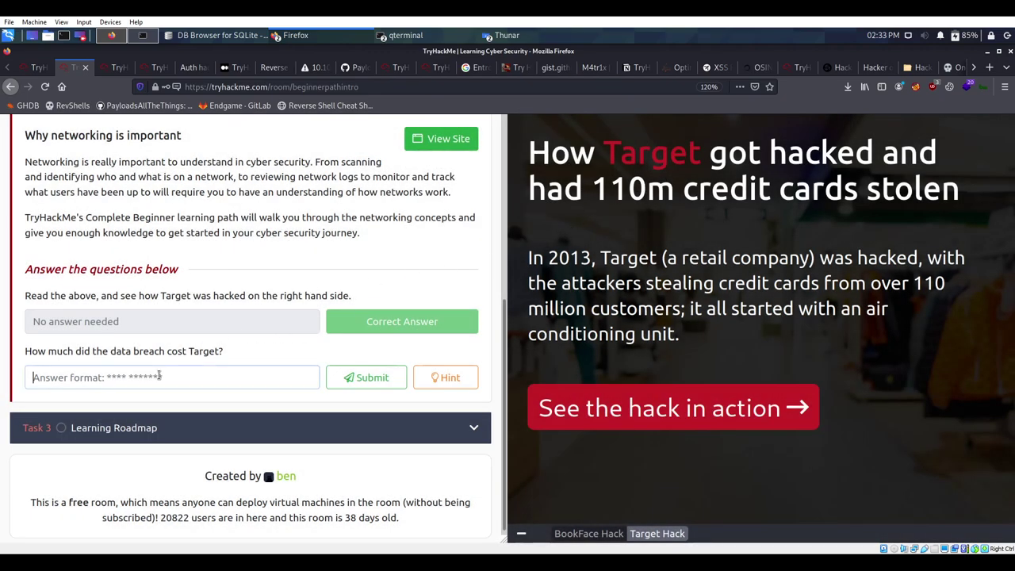
pyautogui.click(446, 377)
pyautogui.click(166, 379)
pyautogui.write('$110')
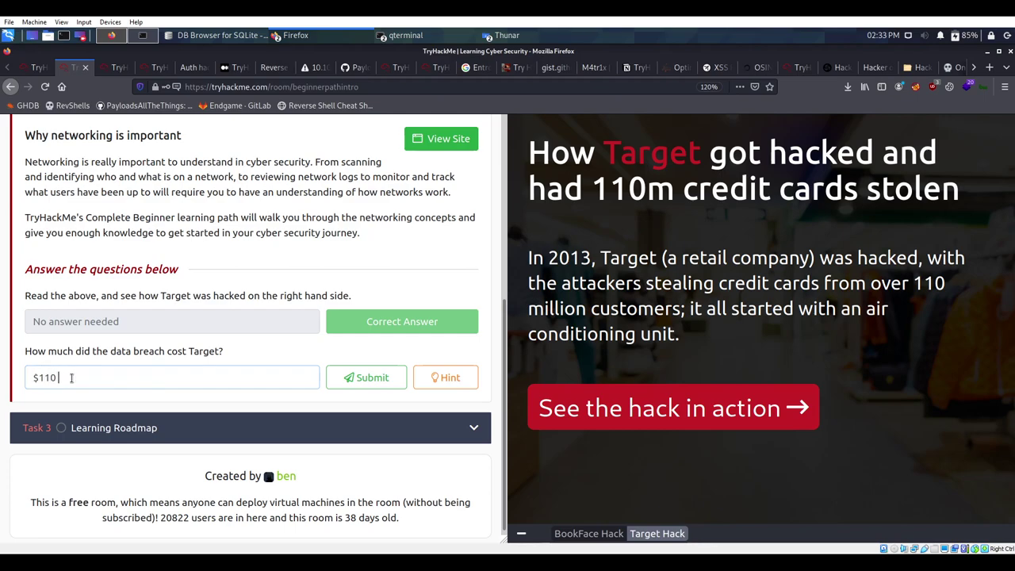
pyautogui.write(' millionon')
pyautogui.press('BackSpace')
pyautogui.press('BackSpace')
pyautogui.click(360, 379)
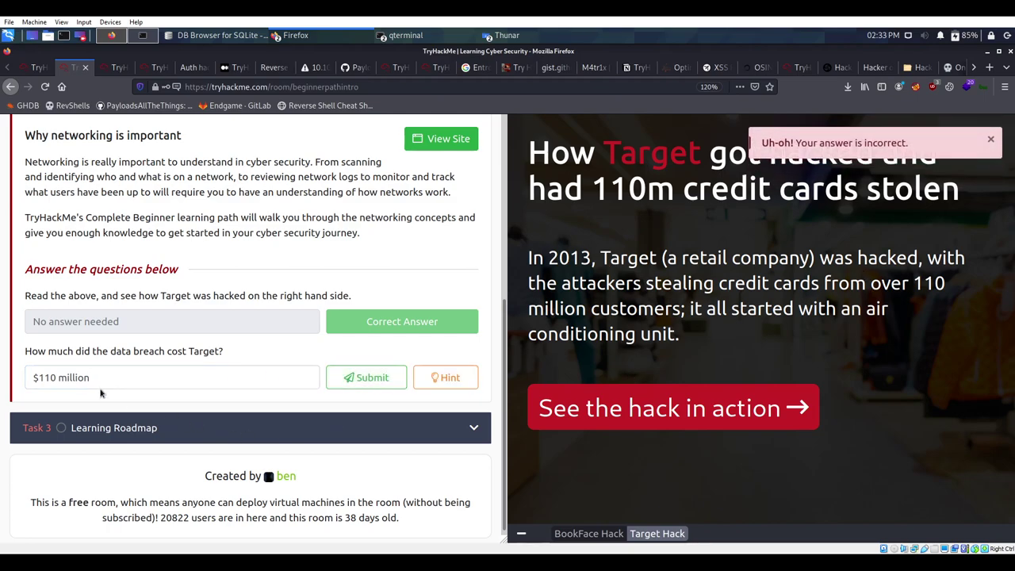
# Recheck the breach cost hint with the Target hack demonstration open, and remove the number from the answer, leaving "$ million"
pyautogui.click(447, 377)
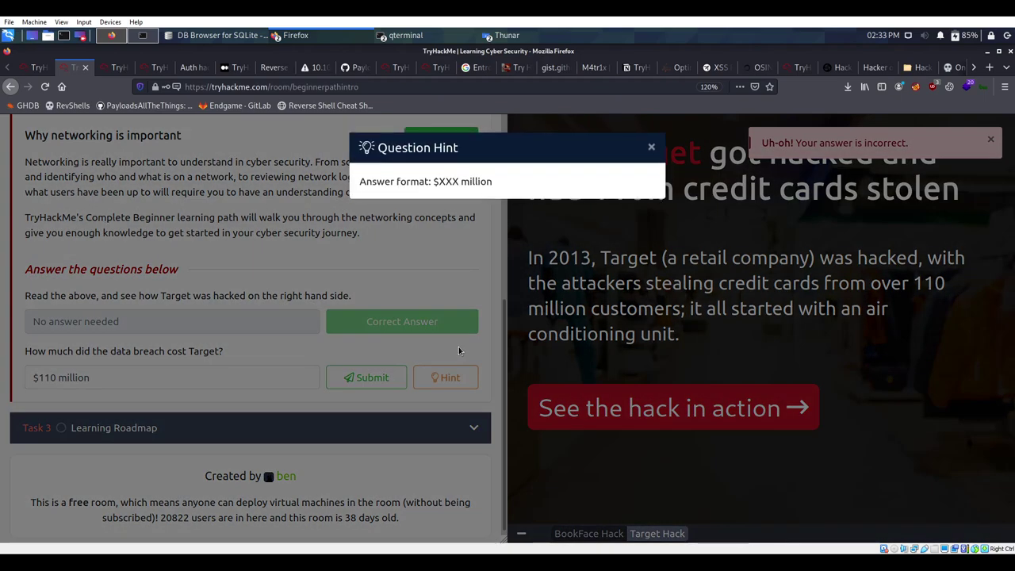
pyautogui.click(653, 151)
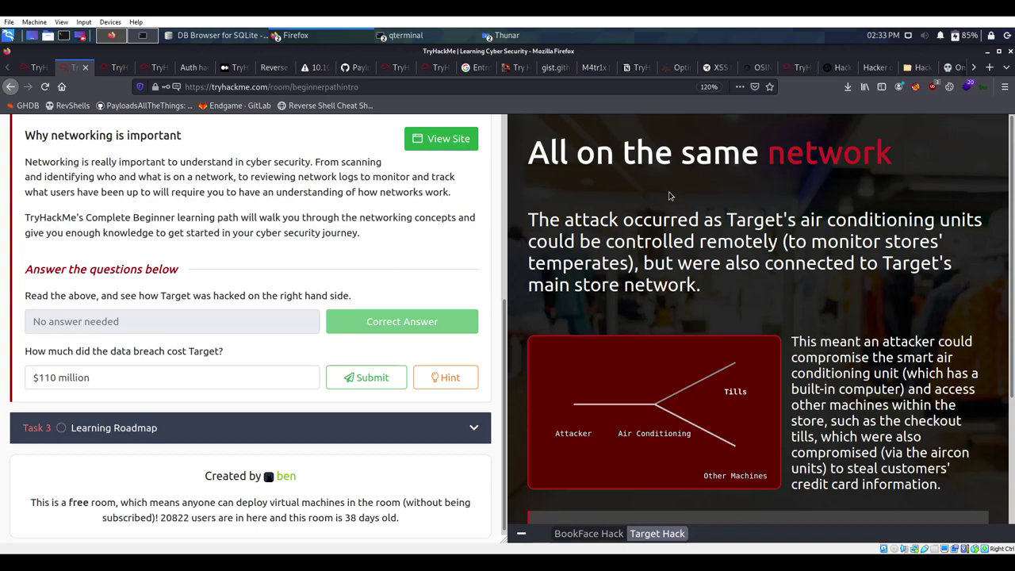
pyautogui.scroll(-3, 825, 274)
pyautogui.scroll(3, 722, 204)
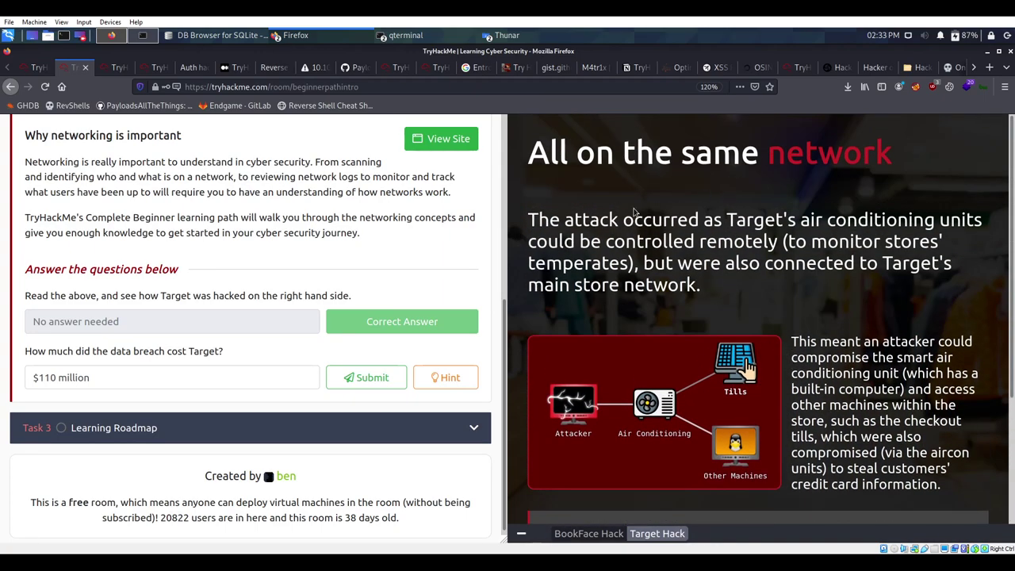
pyautogui.moveTo(224, 379); pyautogui.dragTo(43, 381)
pyautogui.press('BackSpace')
pyautogui.press('BackSpace')
# Read the Target hack page about devices on the same network, including how the air conditioning units exposed other store machines
pyautogui.scroll(-1, 767, 323)
pyautogui.scroll(1, 753, 317)
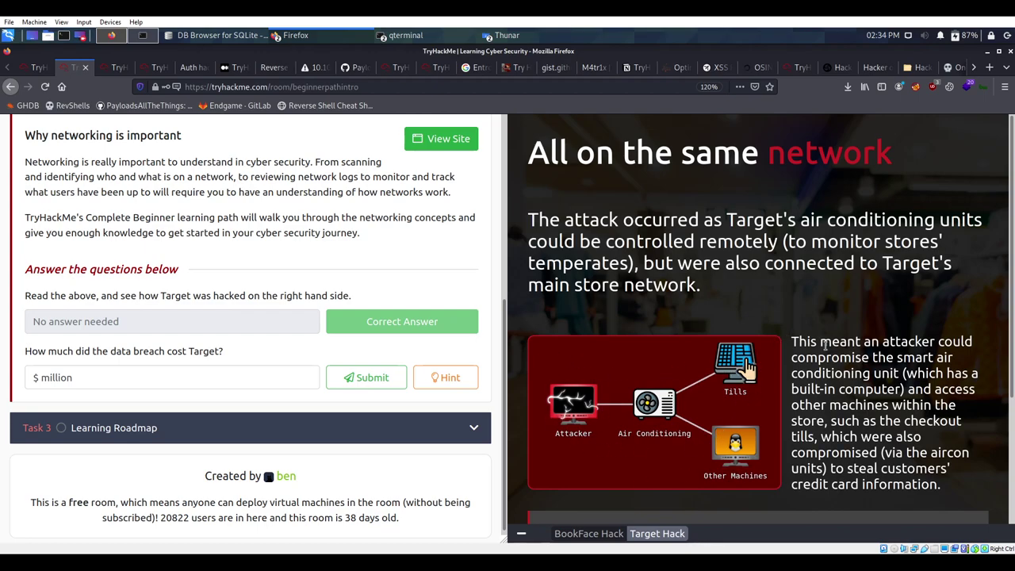
pyautogui.scroll(-2, 825, 345)
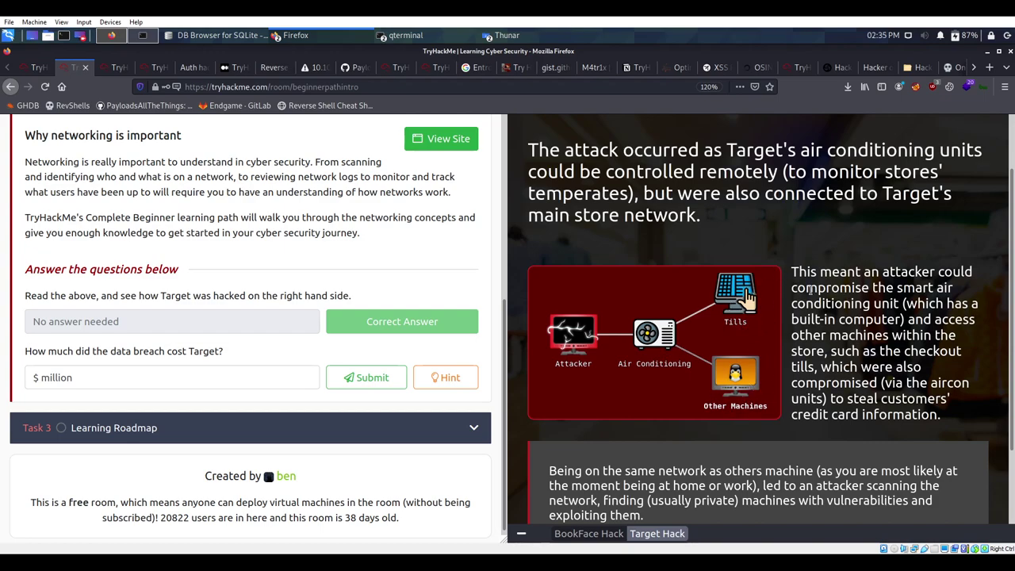
pyautogui.moveTo(839, 272); pyautogui.dragTo(910, 268)
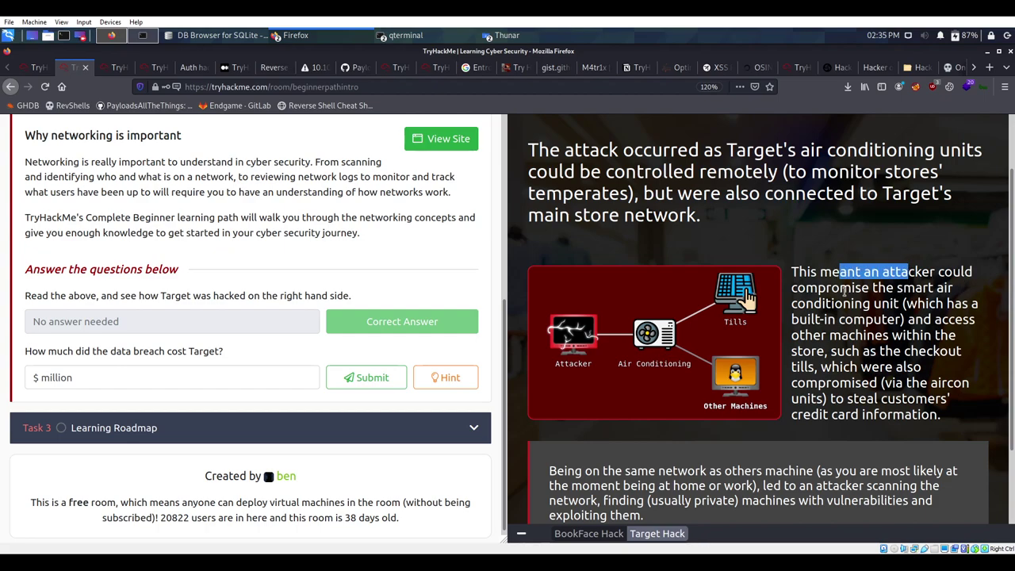
pyautogui.scroll(-1, 844, 290)
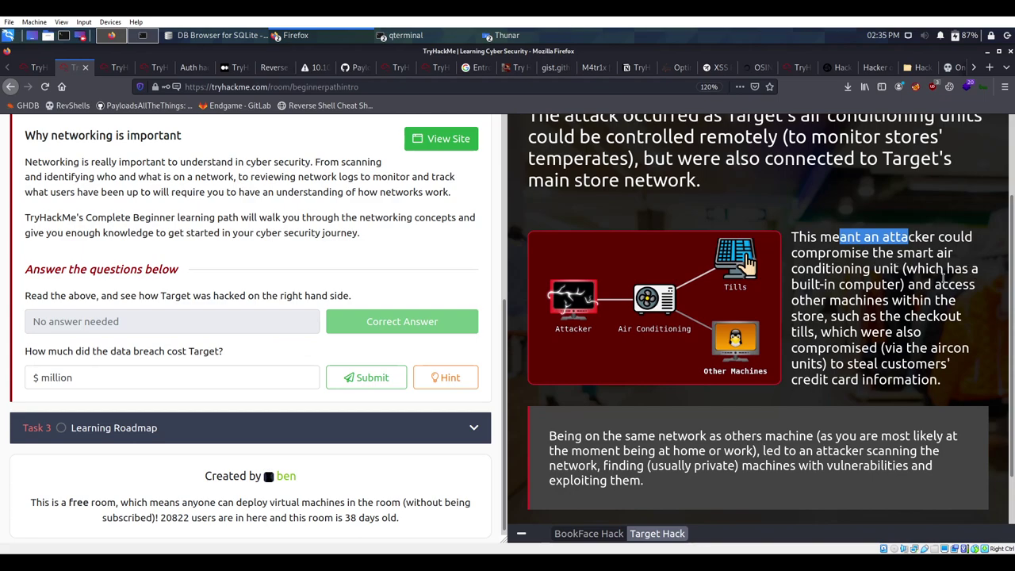
pyautogui.moveTo(873, 284); pyautogui.dragTo(923, 284)
pyautogui.moveTo(822, 299); pyautogui.dragTo(929, 301)
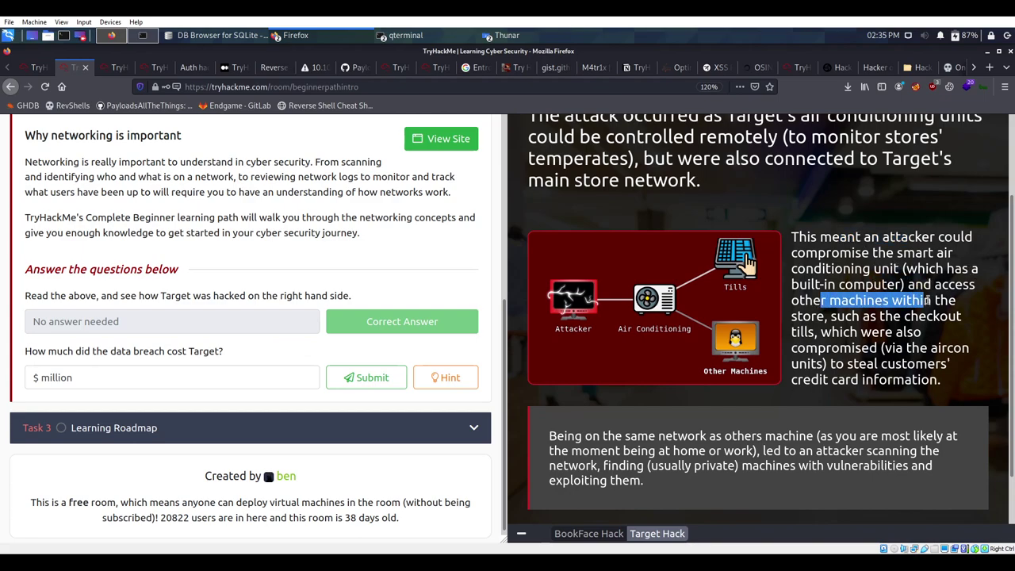
pyautogui.moveTo(826, 316); pyautogui.dragTo(893, 318)
pyautogui.moveTo(817, 332); pyautogui.dragTo(832, 349)
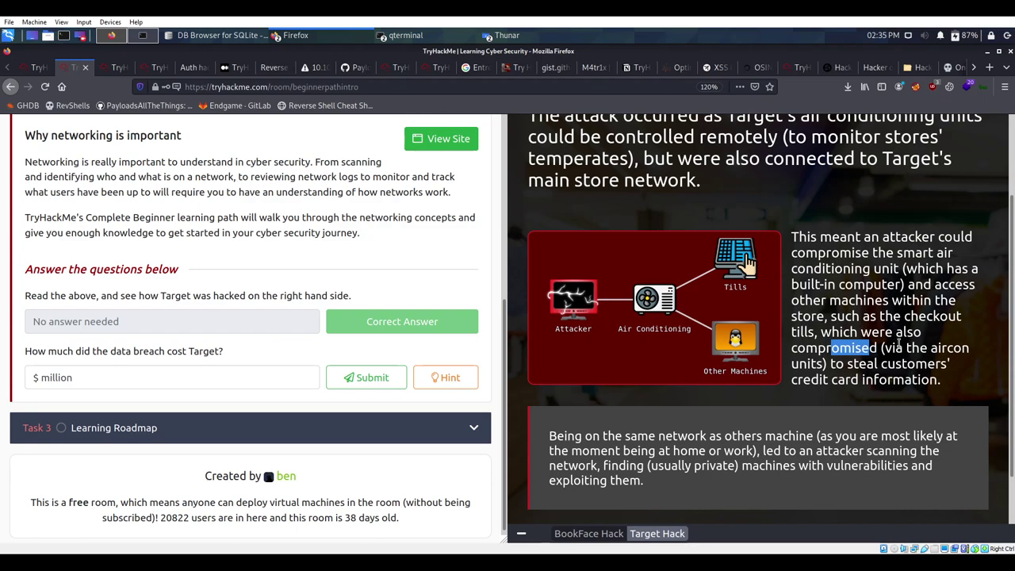
pyautogui.scroll(-1, 912, 362)
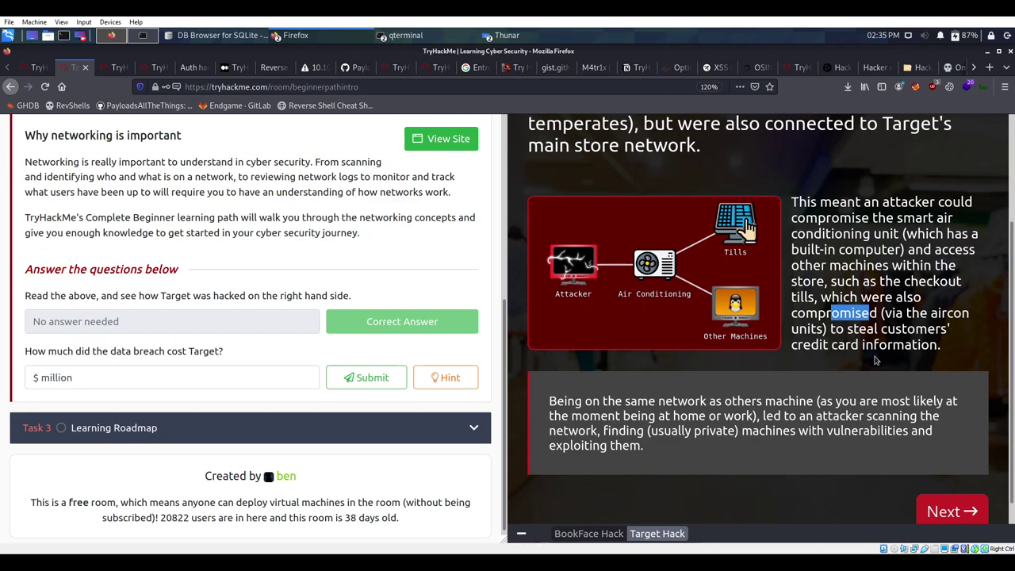
pyautogui.scroll(-1, 878, 360)
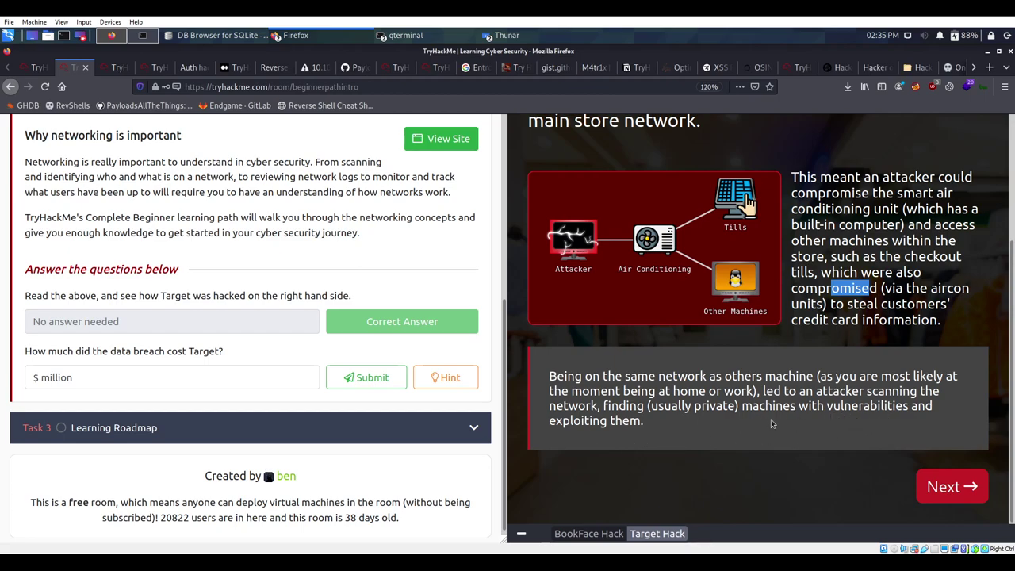
# Advance to the Target hack page on the basic segmentation flaw and read its explanation of air conditioning ownership and network separation
pyautogui.click(952, 487)
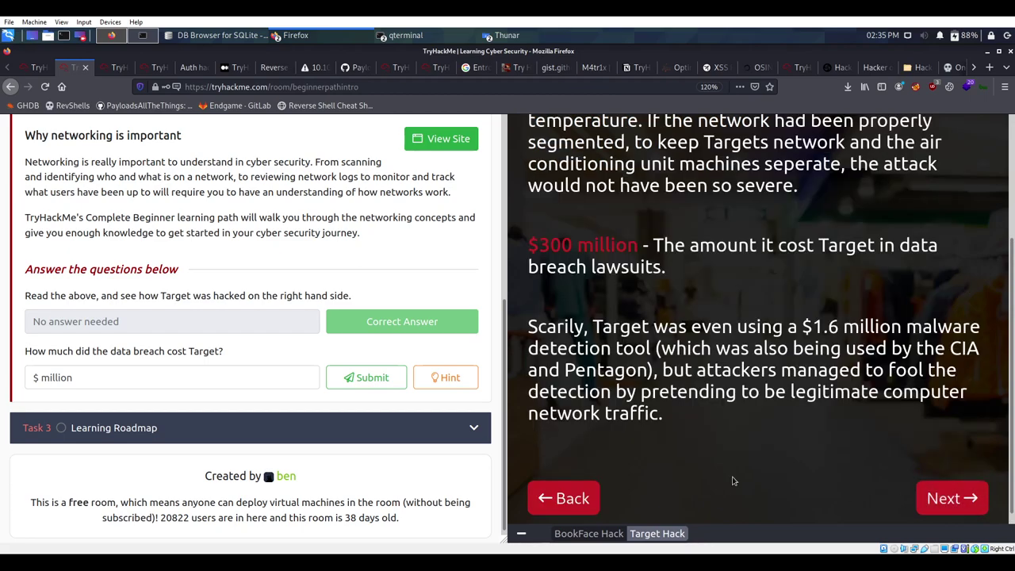
pyautogui.scroll(5, 664, 333)
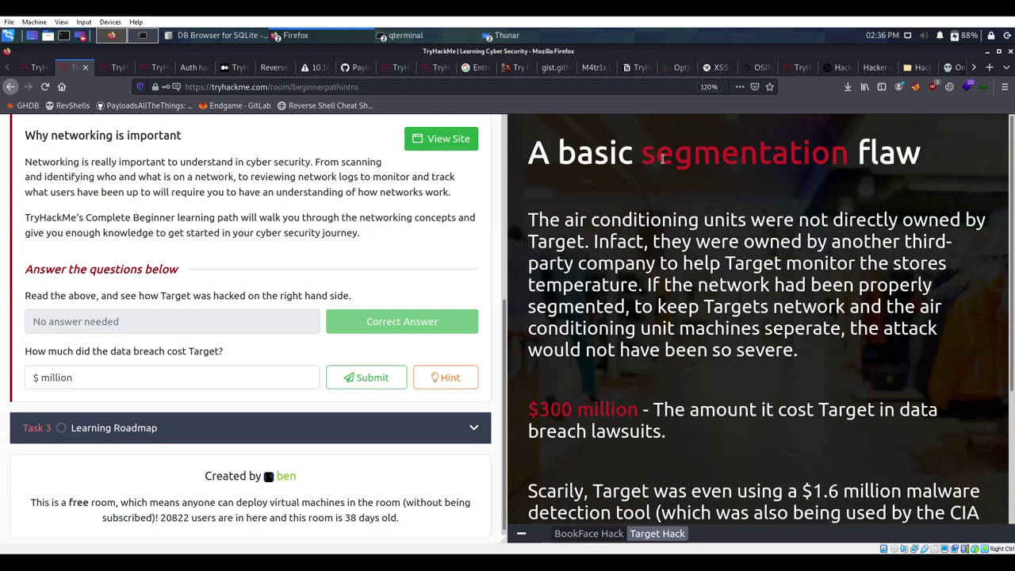
pyautogui.moveTo(645, 159); pyautogui.dragTo(849, 158)
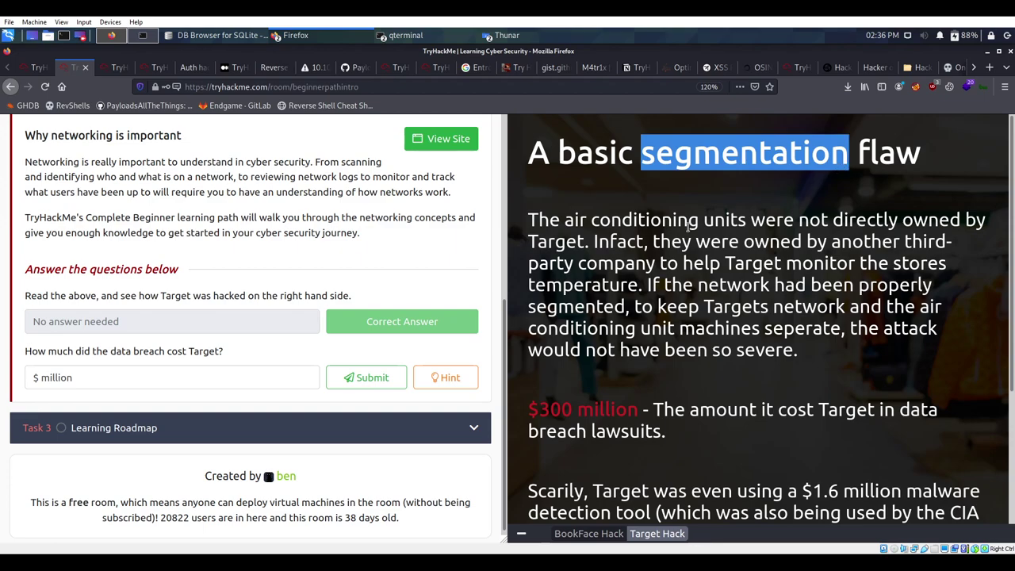
pyautogui.moveTo(555, 155); pyautogui.dragTo(922, 155)
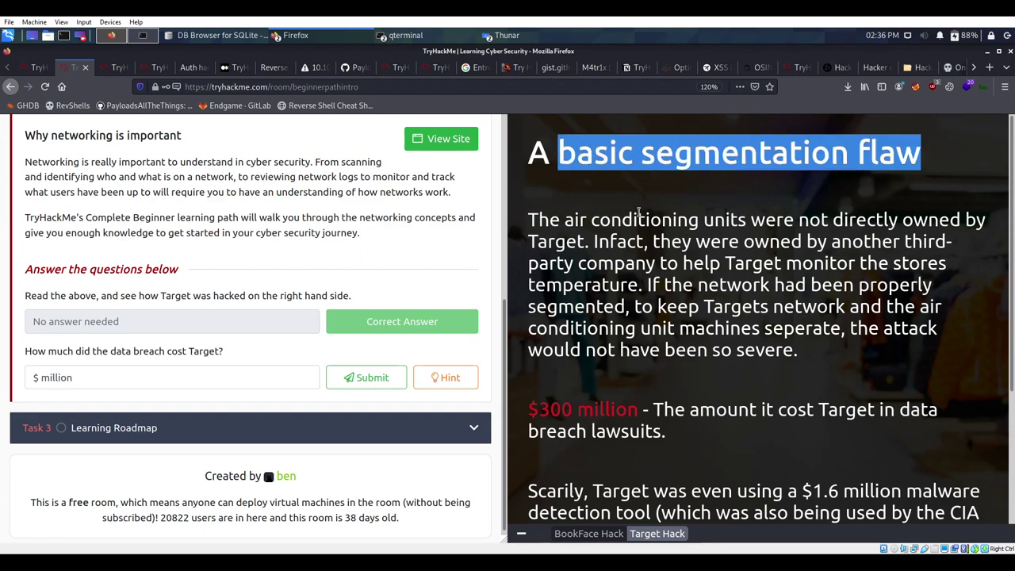
pyautogui.click(576, 227)
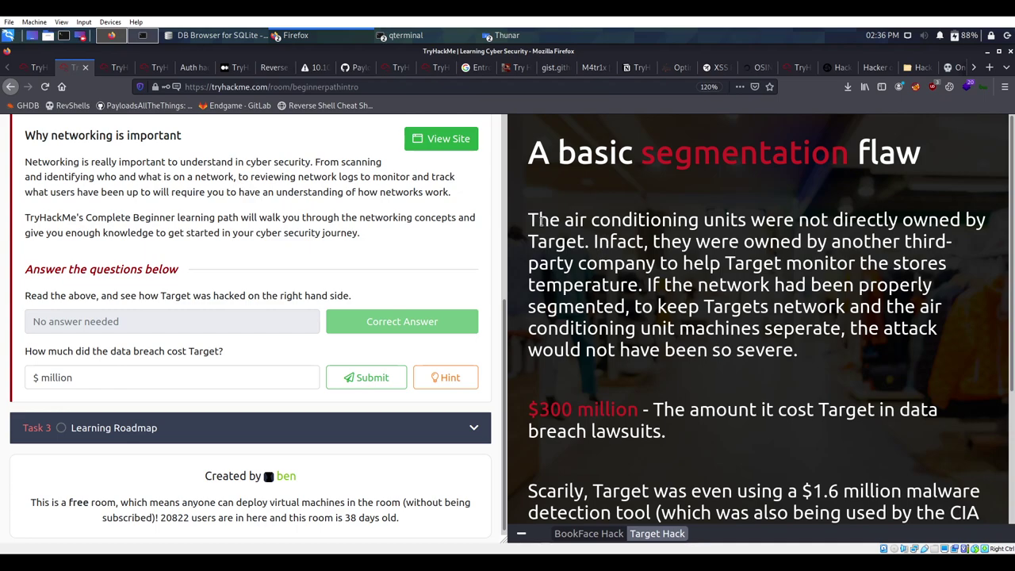
pyautogui.moveTo(533, 222); pyautogui.dragTo(573, 246)
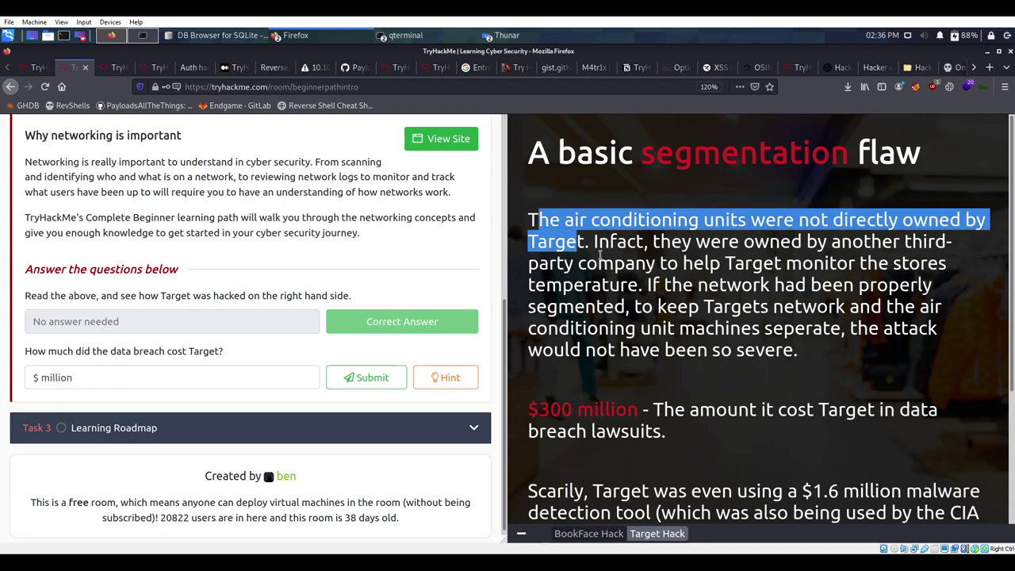
pyautogui.click(601, 254)
pyautogui.moveTo(574, 269); pyautogui.dragTo(627, 307)
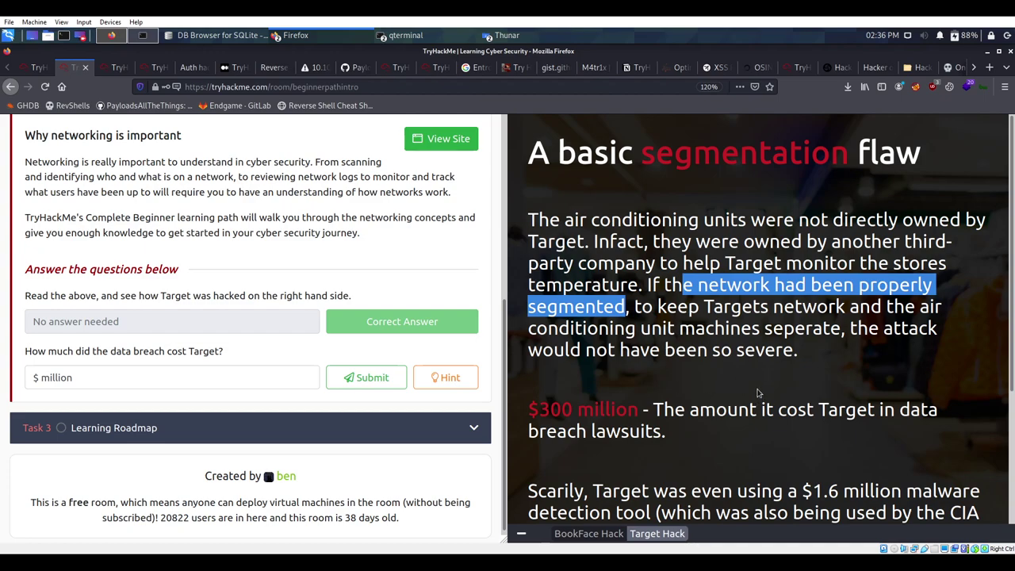
pyautogui.moveTo(679, 318); pyautogui.dragTo(690, 336)
pyautogui.moveTo(646, 285); pyautogui.dragTo(636, 315)
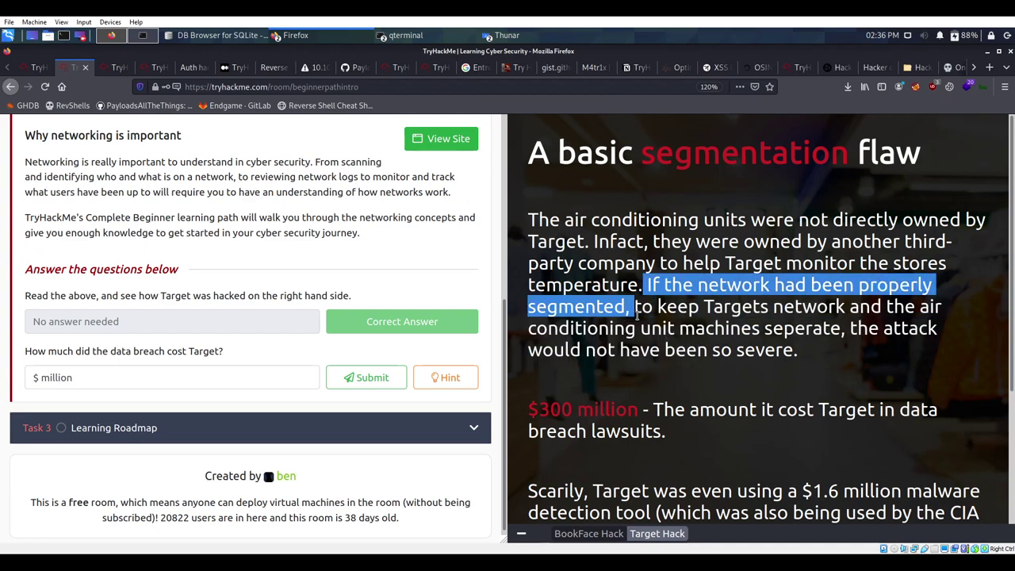
pyautogui.moveTo(701, 308); pyautogui.dragTo(679, 308)
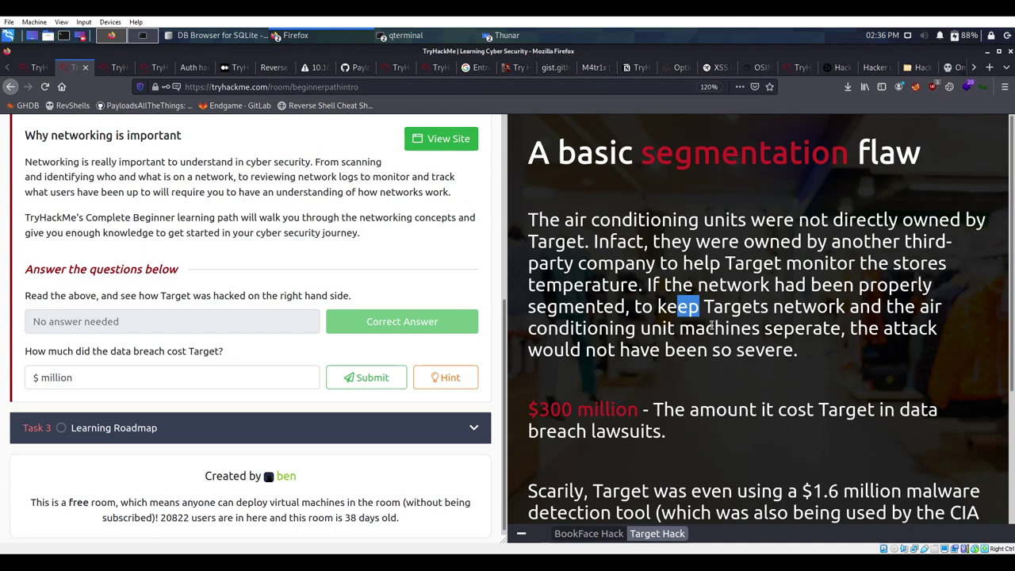
pyautogui.moveTo(667, 310); pyautogui.dragTo(757, 308)
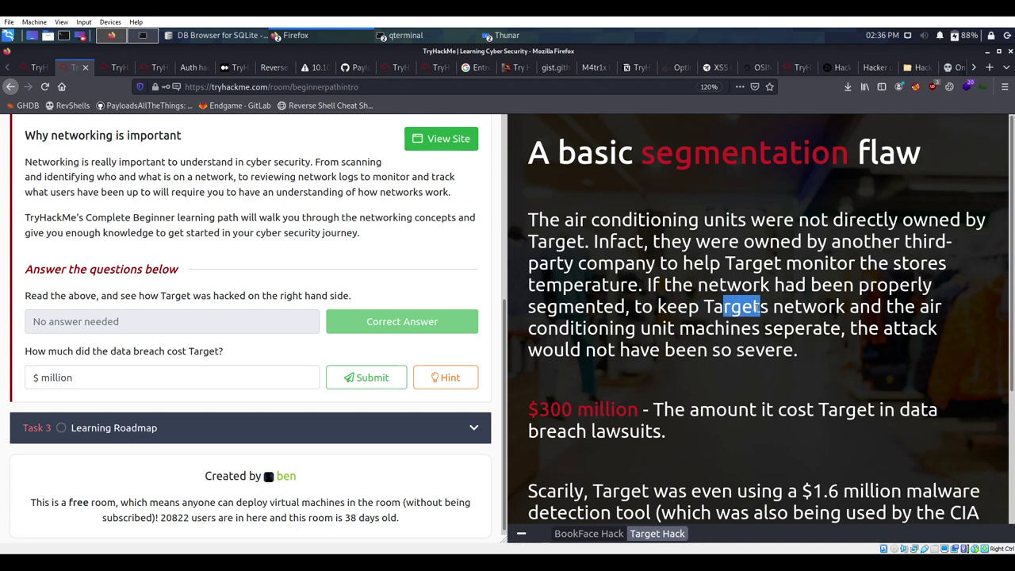
pyautogui.click(732, 316)
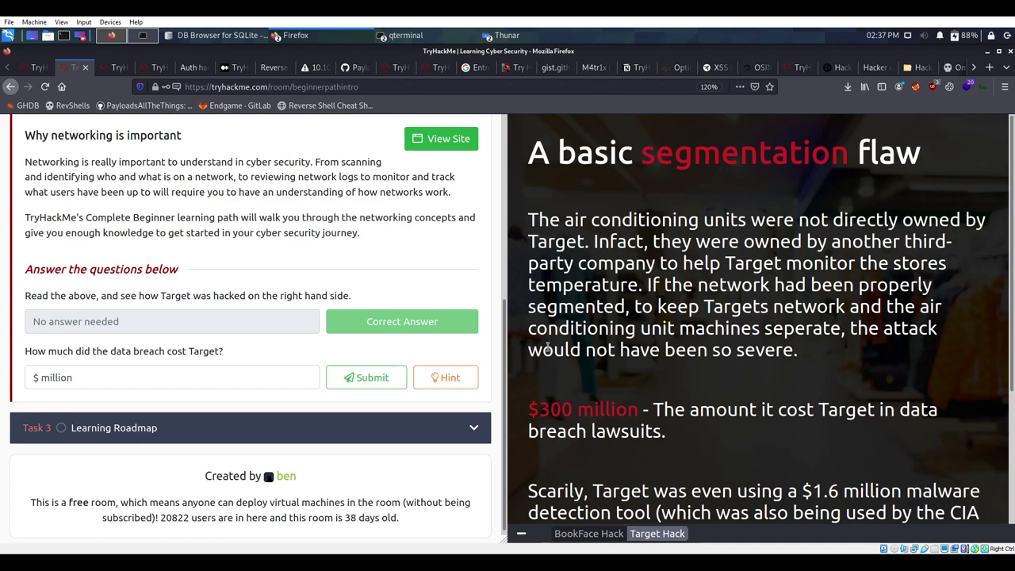
# Find the data breach lawsuit cost on the segmentation page and submit "$300 million" as the answer to the breach cost question
pyautogui.scroll(-1, 886, 304)
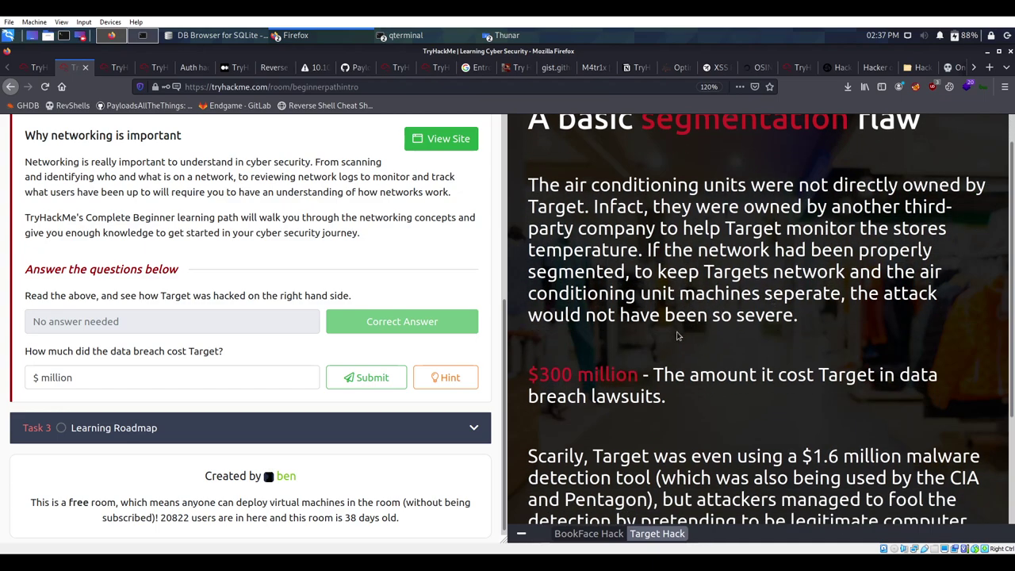
pyautogui.scroll(-2, 679, 336)
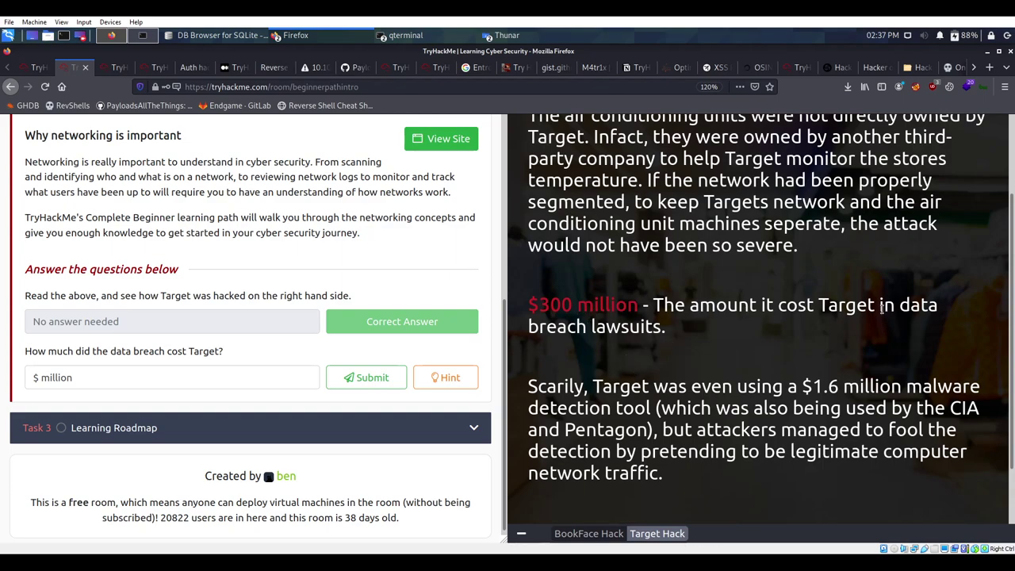
pyautogui.scroll(-2, 649, 327)
pyautogui.click(37, 378)
pyautogui.write('33')
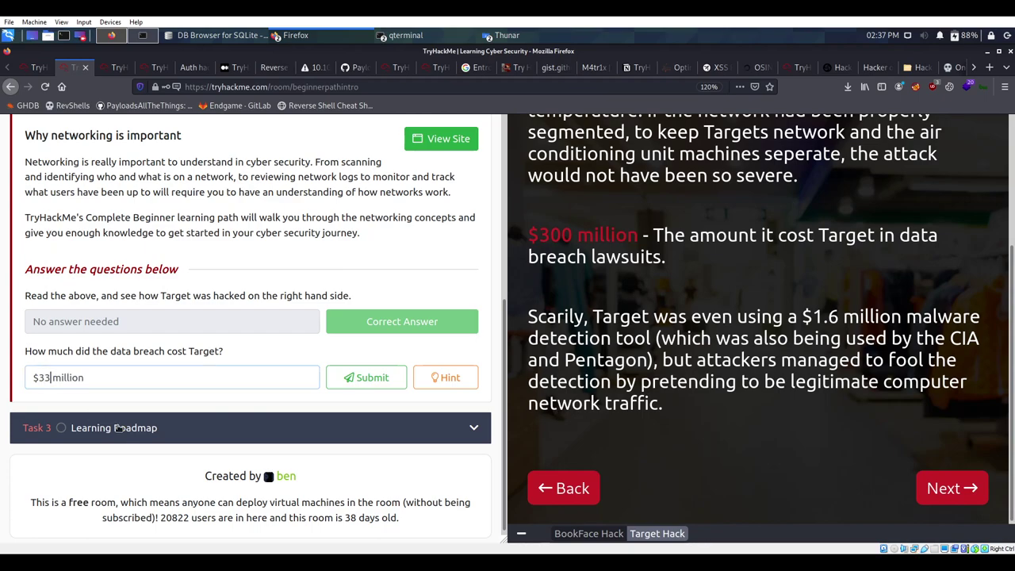
pyautogui.press('BackSpace')
pyautogui.write('00')
pyautogui.click(367, 378)
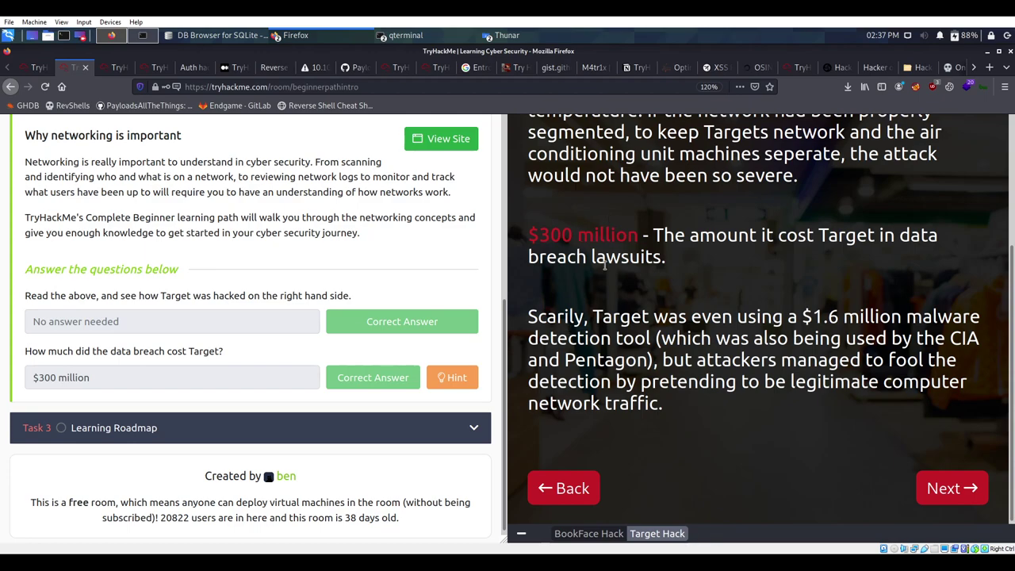
# Review the lawsuit cost figure and read the closing paragraph on Target's malware detection tool and how attackers got around it
pyautogui.moveTo(595, 235); pyautogui.dragTo(551, 235)
pyautogui.click(554, 235)
pyautogui.doubleClick(553, 235)
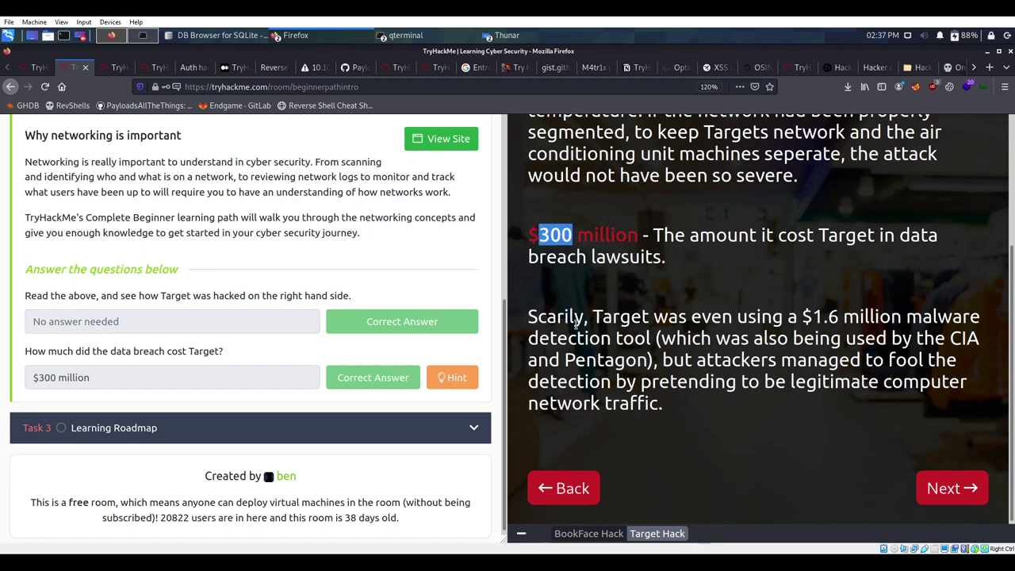
pyautogui.click(529, 235)
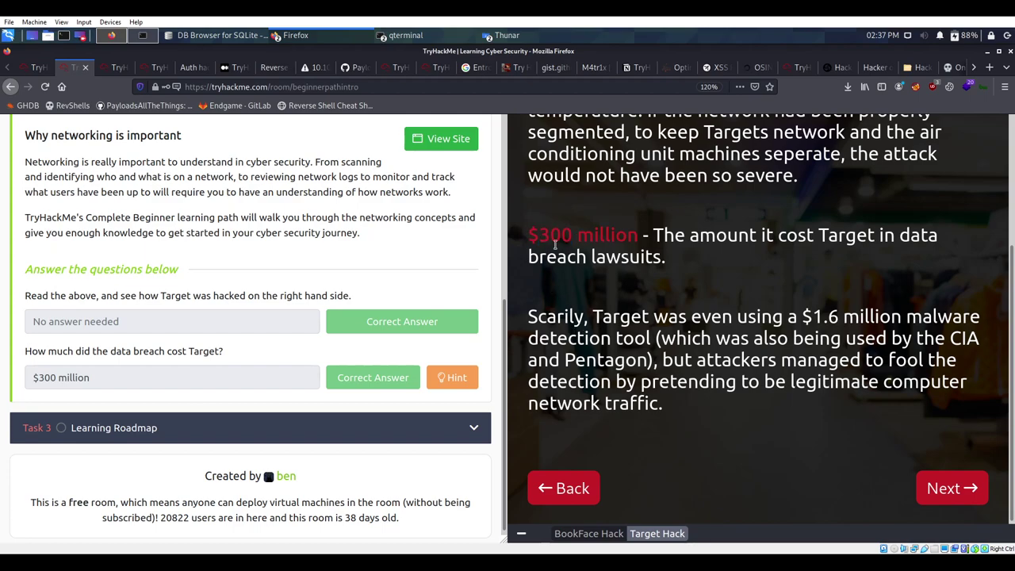
pyautogui.moveTo(542, 235); pyautogui.dragTo(561, 235)
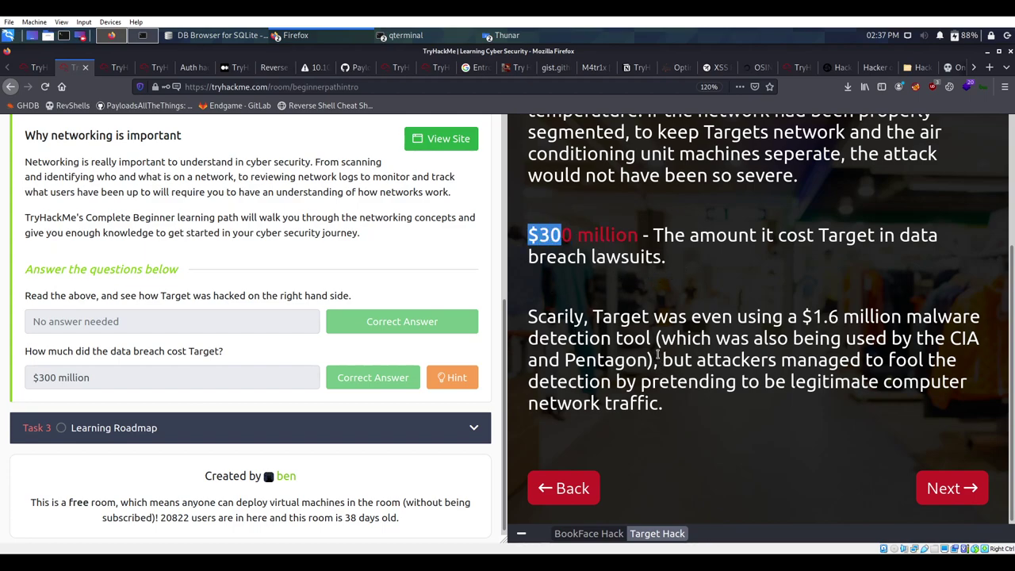
pyautogui.click(576, 324)
pyautogui.scroll(-1, 766, 333)
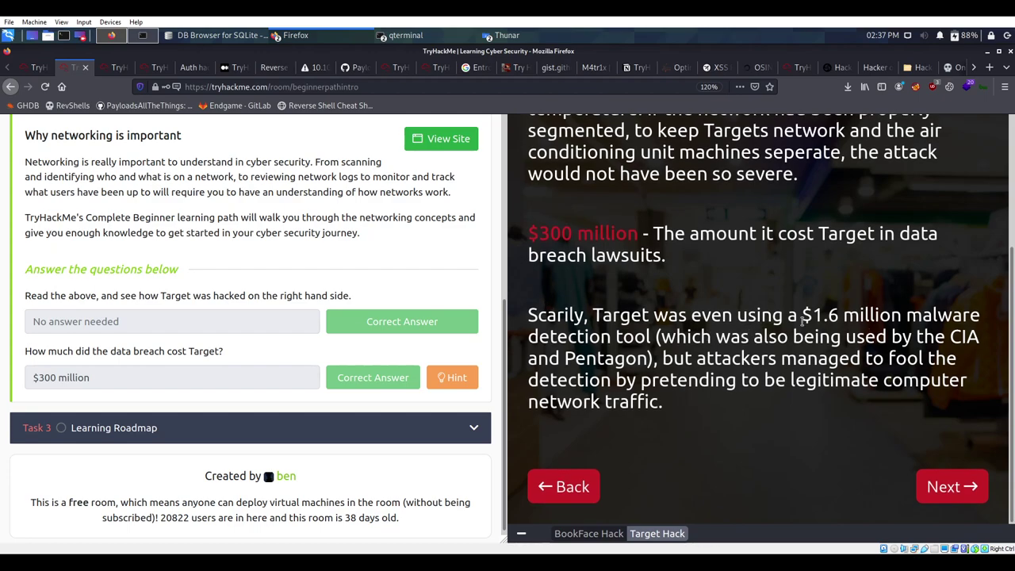
pyautogui.moveTo(528, 316); pyautogui.dragTo(576, 318)
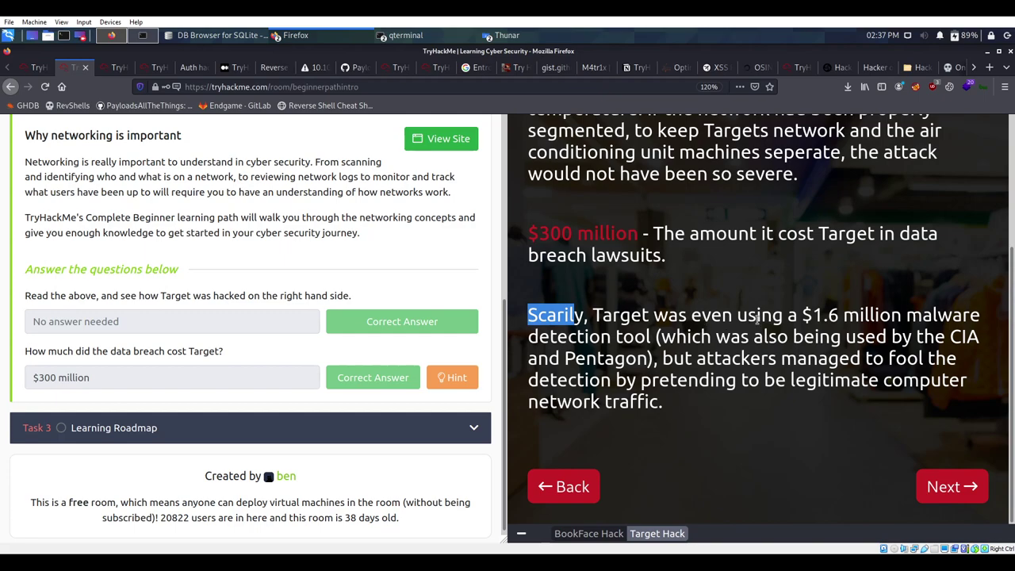
pyautogui.moveTo(600, 338); pyautogui.dragTo(677, 338)
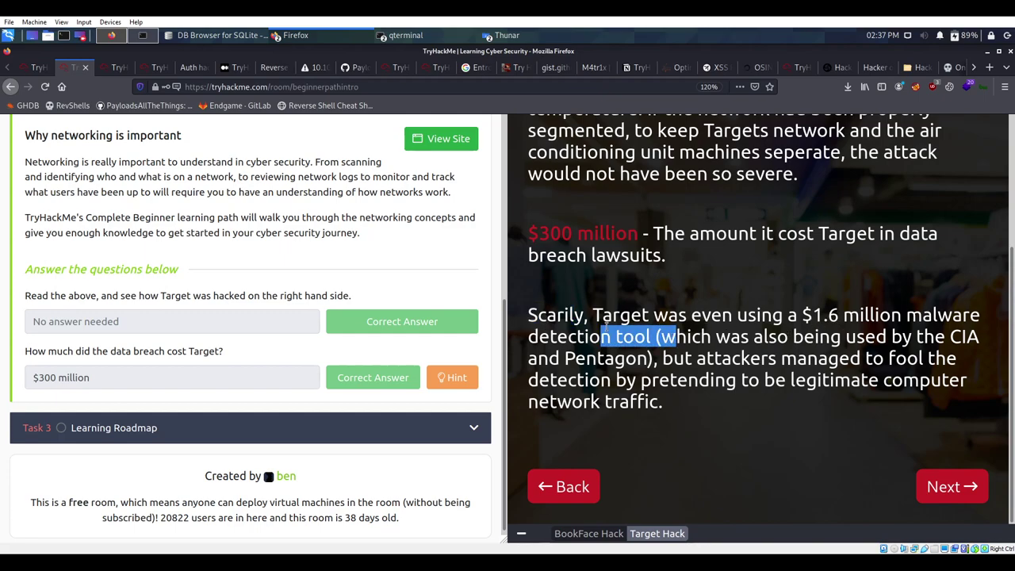
pyautogui.moveTo(814, 316); pyautogui.dragTo(903, 318)
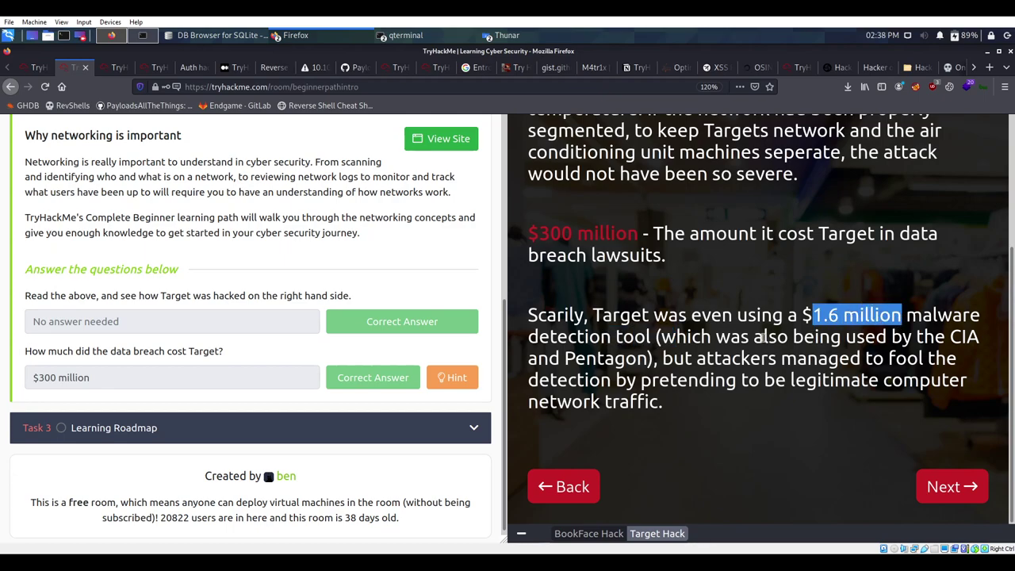
pyautogui.moveTo(539, 337); pyautogui.dragTo(637, 337)
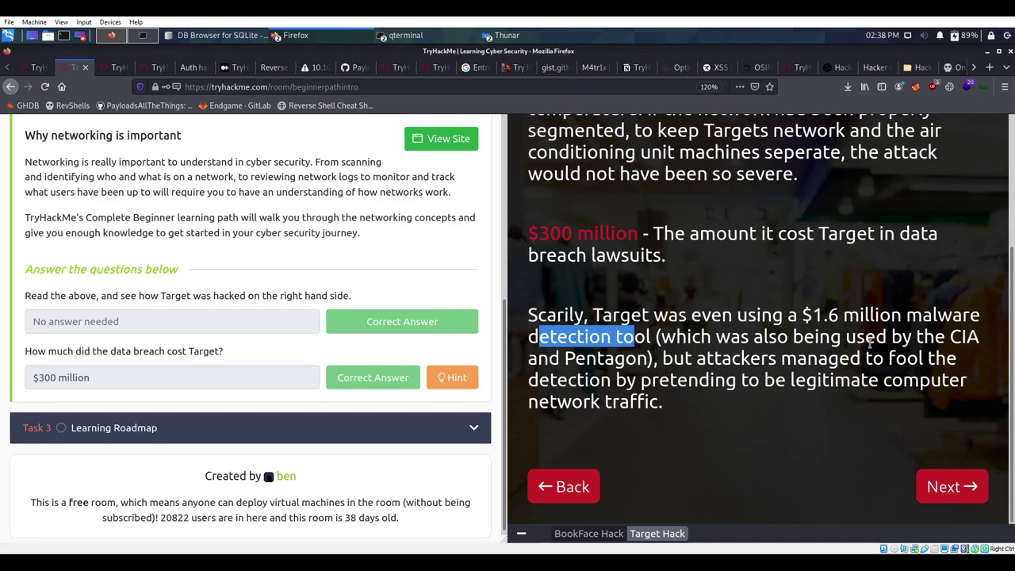
pyautogui.doubleClick(965, 337)
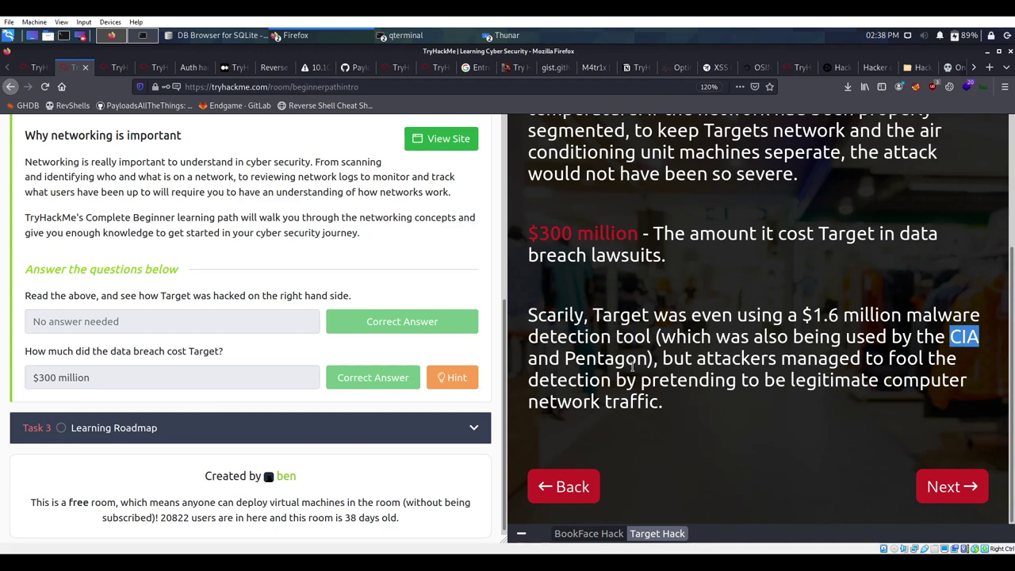
pyautogui.moveTo(579, 359); pyautogui.dragTo(659, 367)
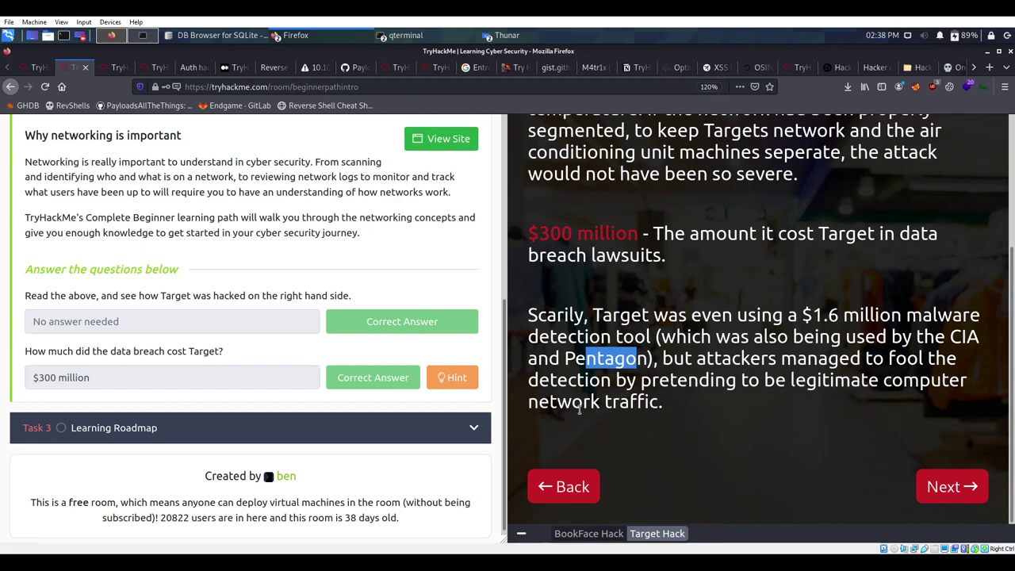
pyautogui.moveTo(603, 403); pyautogui.dragTo(620, 403)
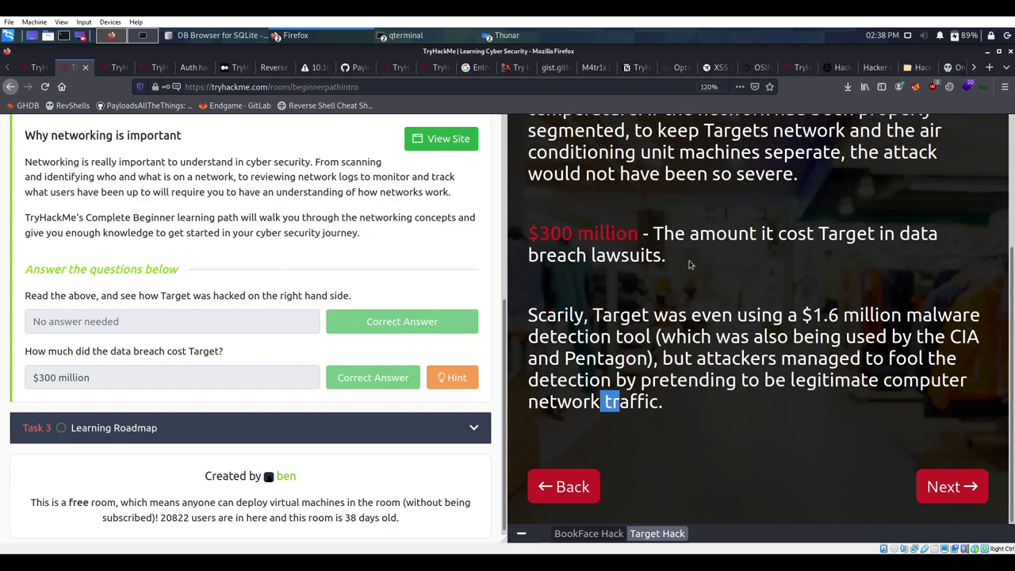
pyautogui.click(607, 406)
pyautogui.moveTo(604, 406); pyautogui.dragTo(664, 422)
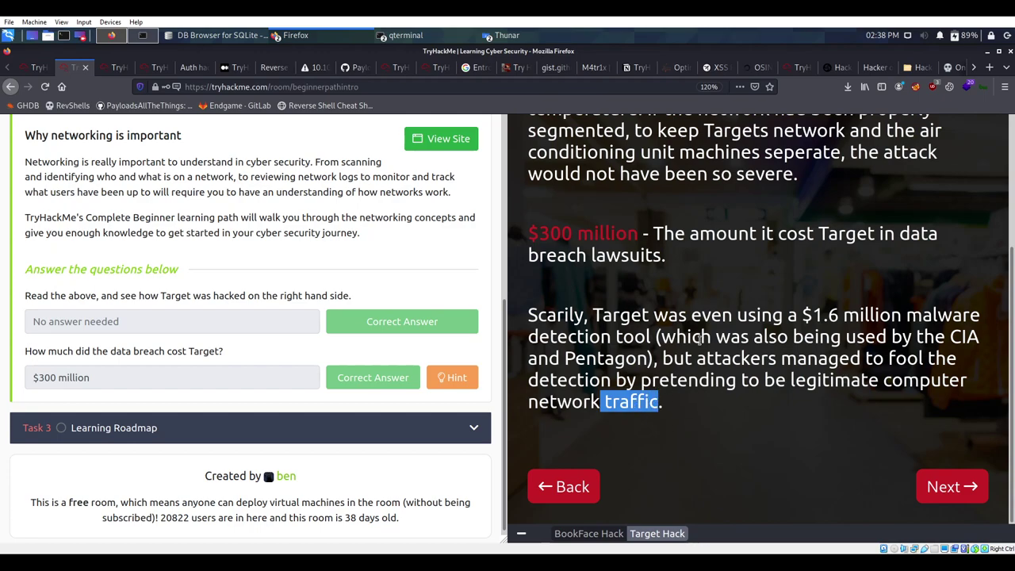
# Finish the malware detection tool paragraph, then advance to the Target hack page on why learning networking is important and read it through
pyautogui.moveTo(815, 316); pyautogui.dragTo(654, 336)
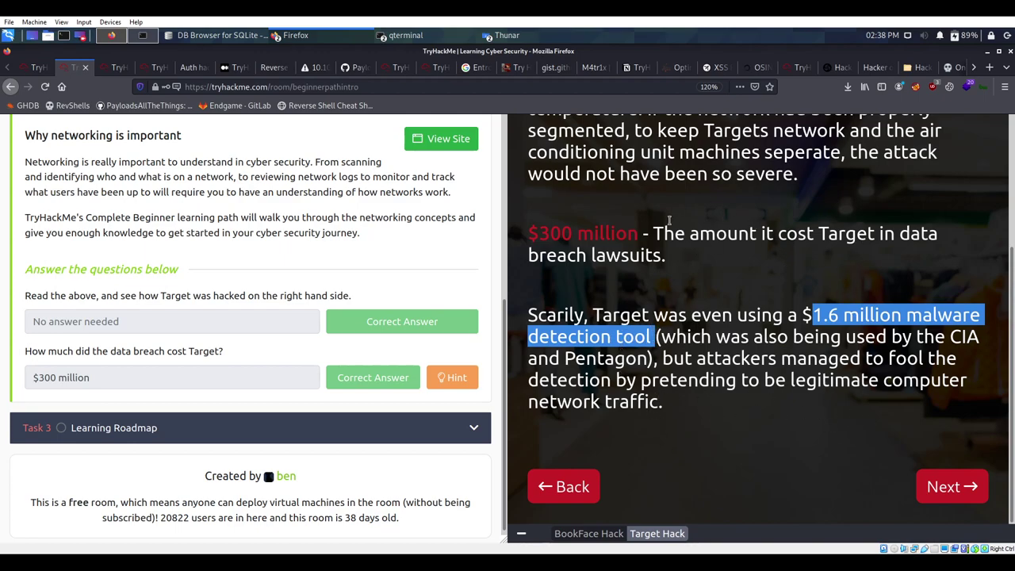
pyautogui.click(927, 489)
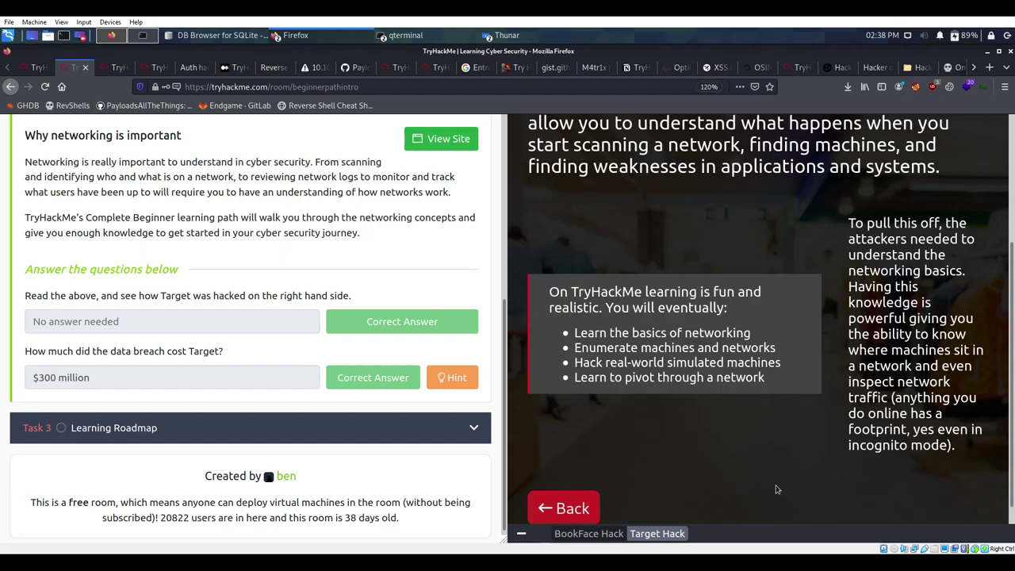
pyautogui.scroll(4, 627, 211)
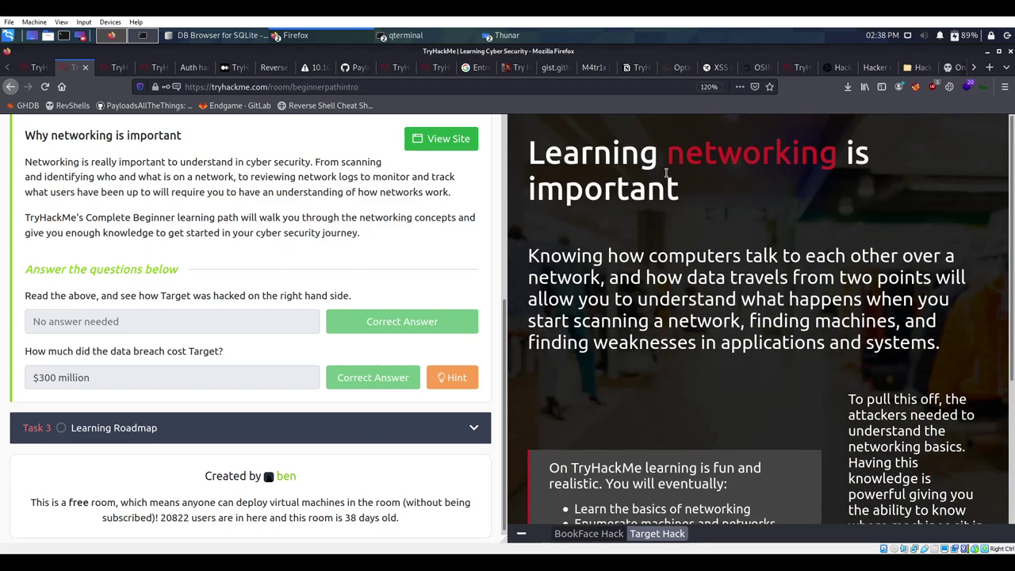
pyautogui.scroll(-3, 603, 222)
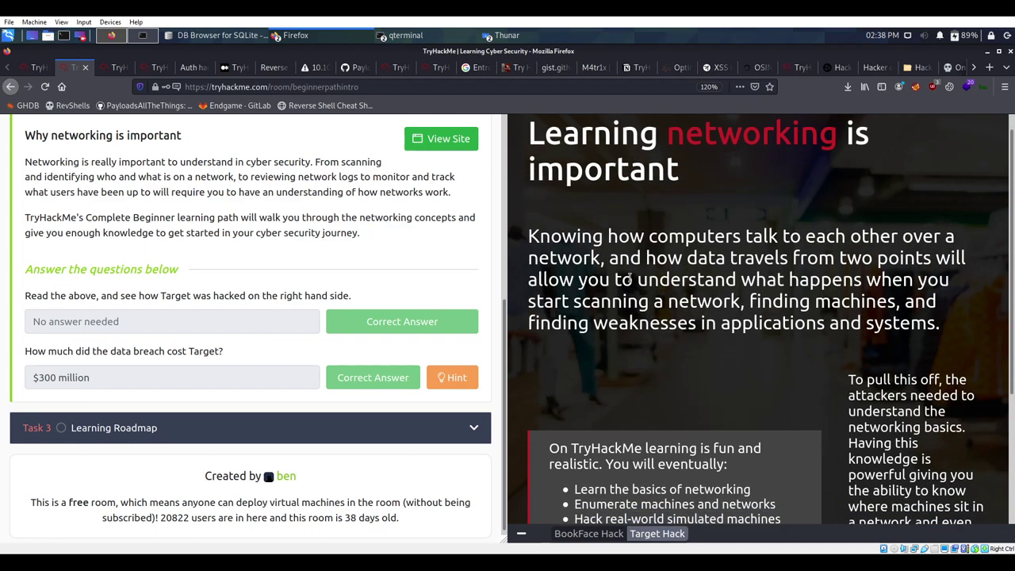
pyautogui.scroll(2, 784, 145)
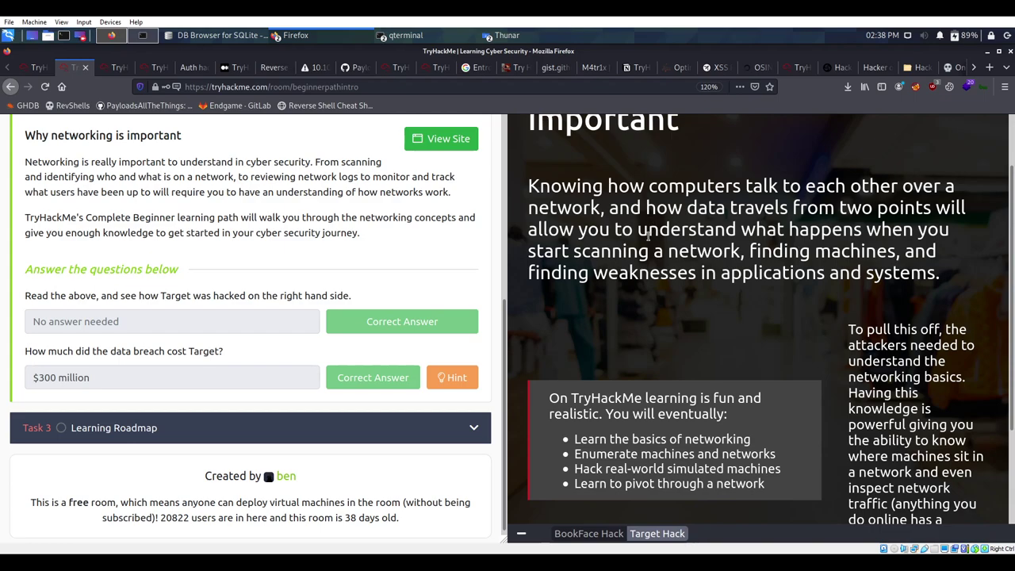
pyautogui.scroll(2, 736, 278)
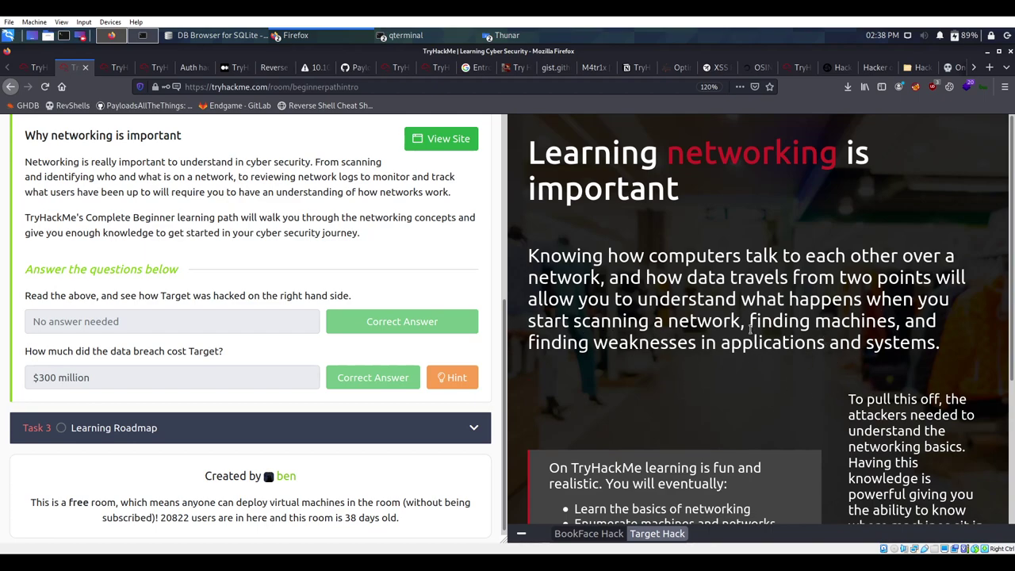
pyautogui.scroll(-3, 750, 330)
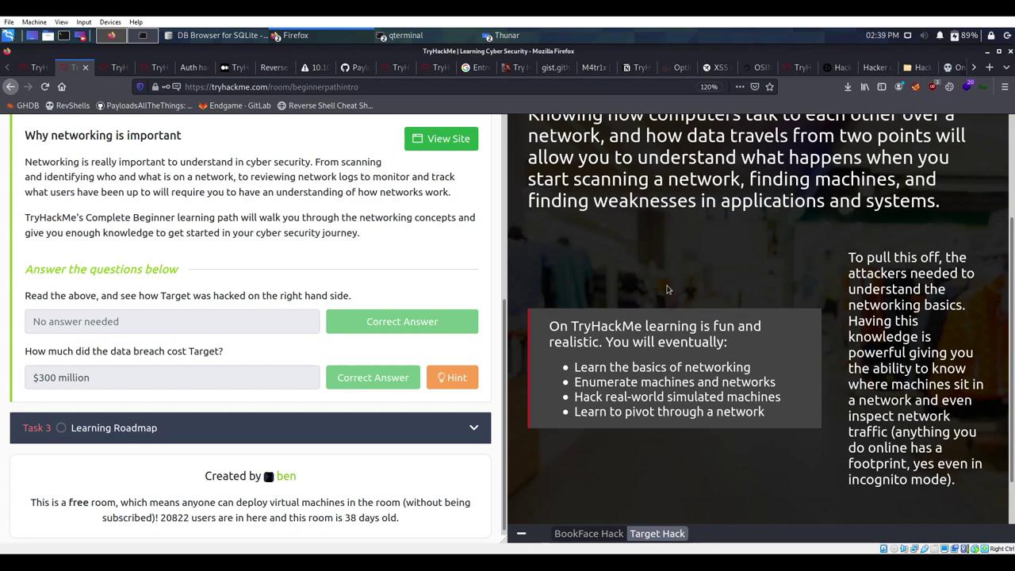
pyautogui.scroll(-1, 641, 298)
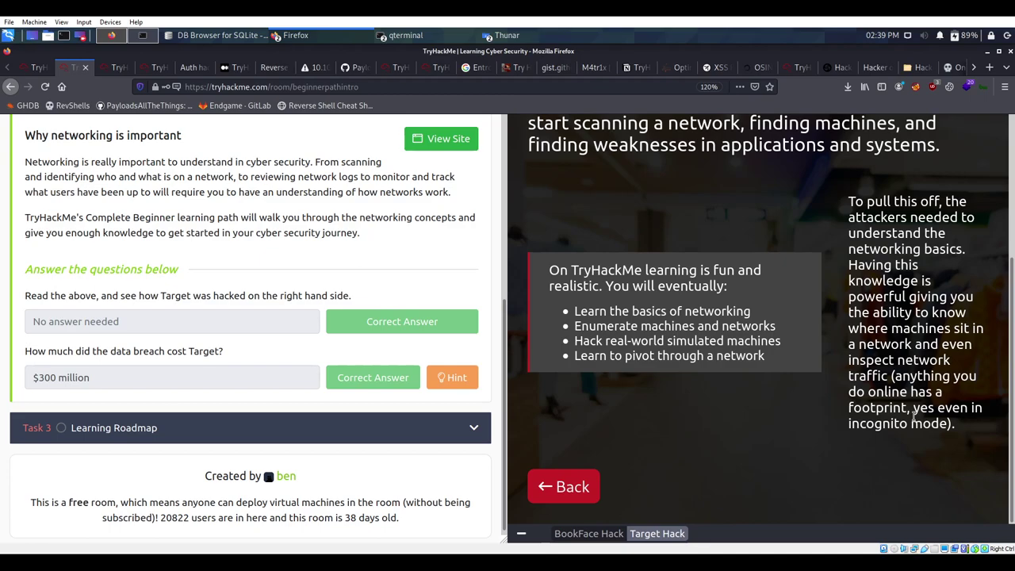
pyautogui.moveTo(867, 393); pyautogui.dragTo(935, 408)
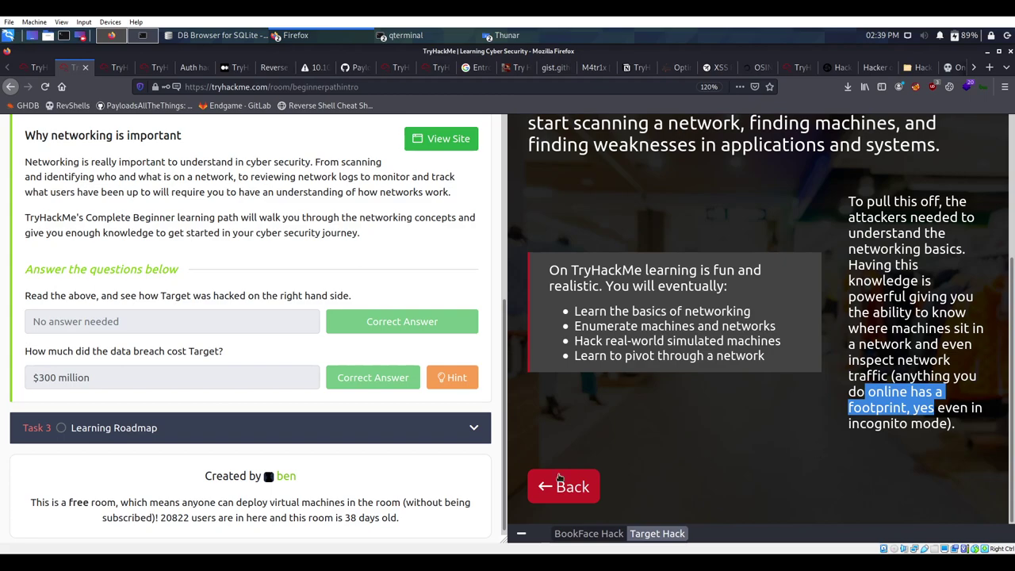
# Open the Learning Roadmap task and read how the Complete Beginner path leads into the Offensive Pentesting or Cyber Defense path
pyautogui.click(341, 441)
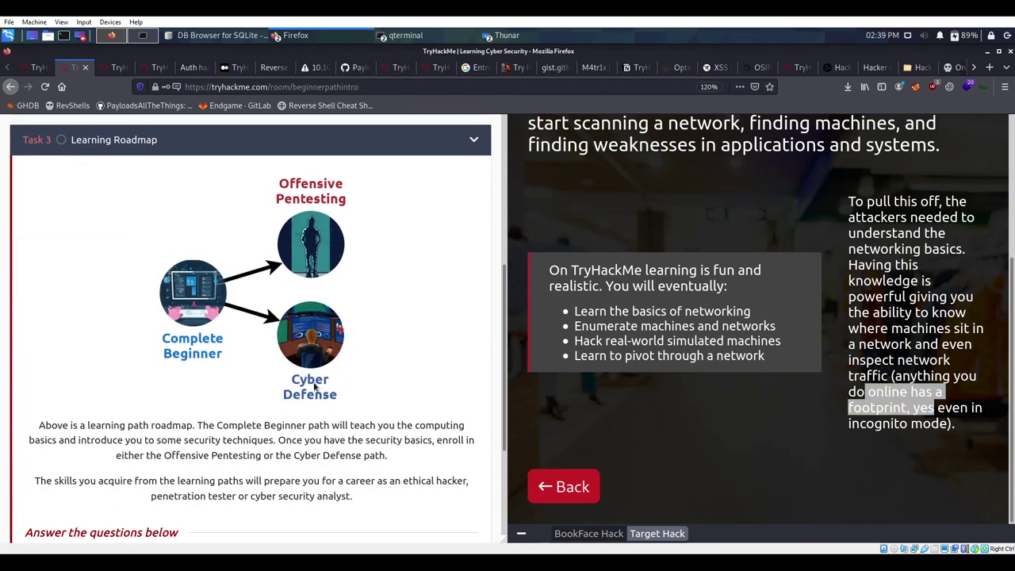
pyautogui.scroll(-1, 297, 278)
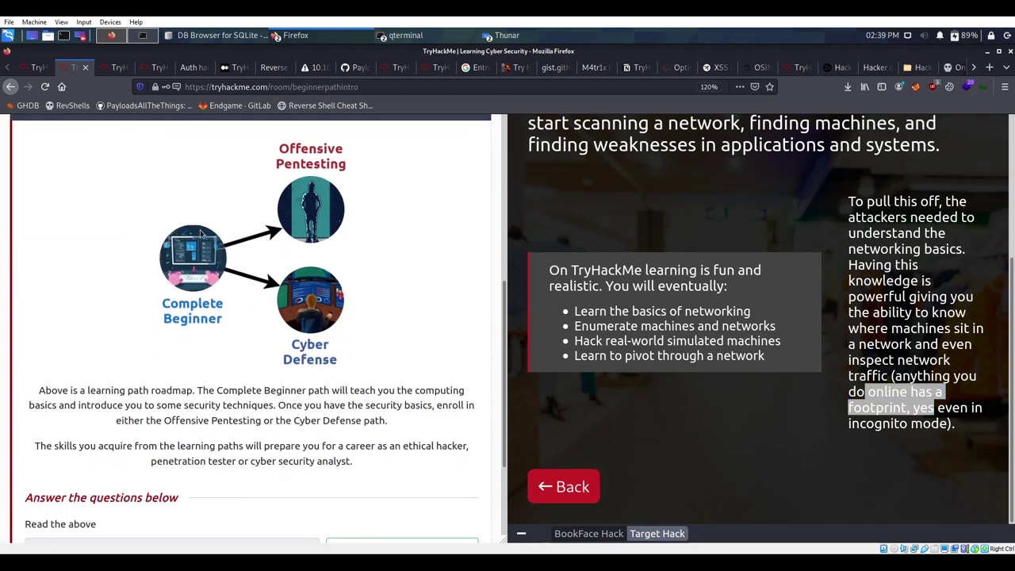
pyautogui.scroll(2, 267, 226)
pyautogui.scroll(-2, 306, 277)
pyautogui.moveTo(101, 390); pyautogui.dragTo(244, 390)
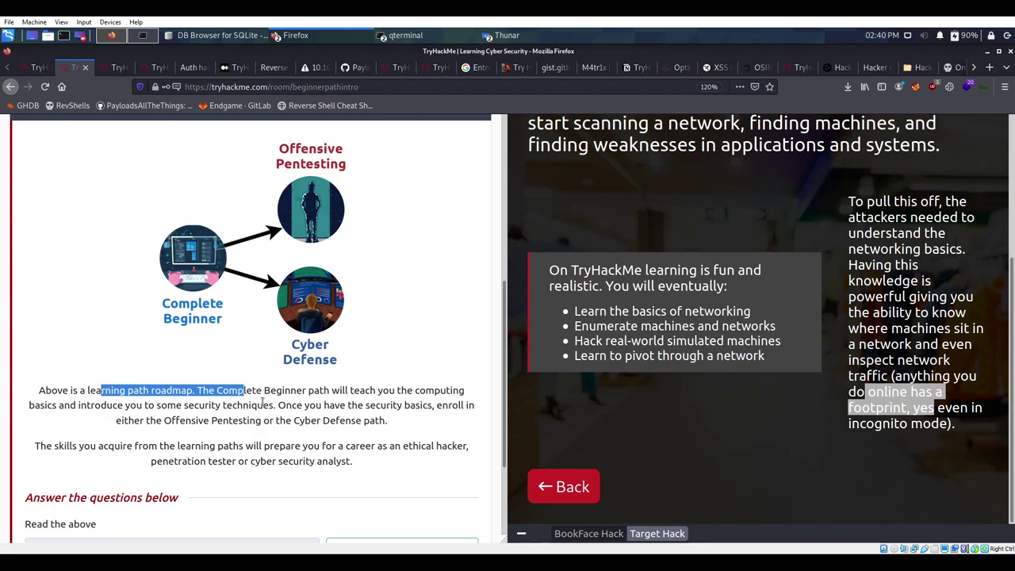
pyautogui.scroll(-1, 293, 402)
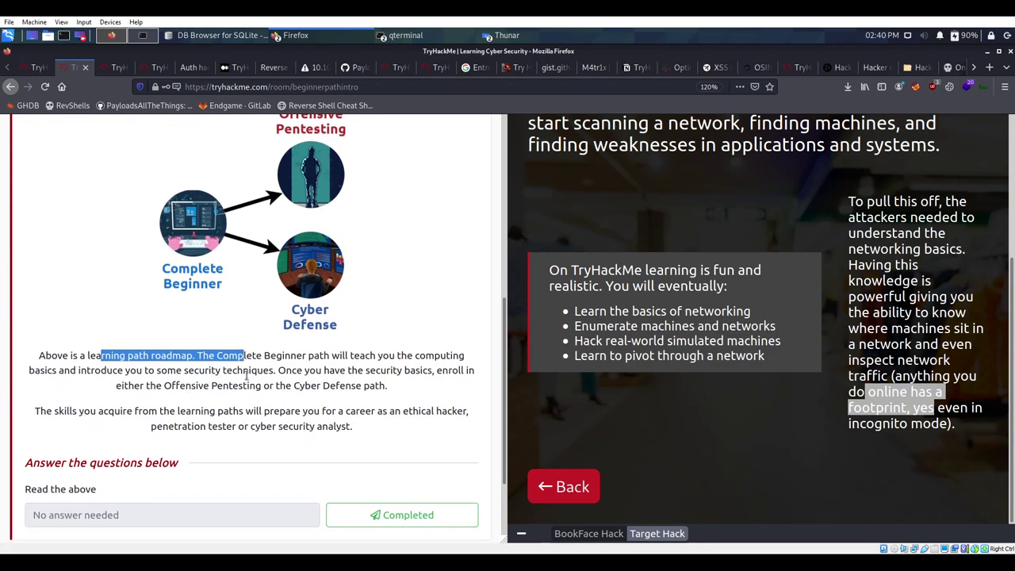
pyautogui.click(263, 372)
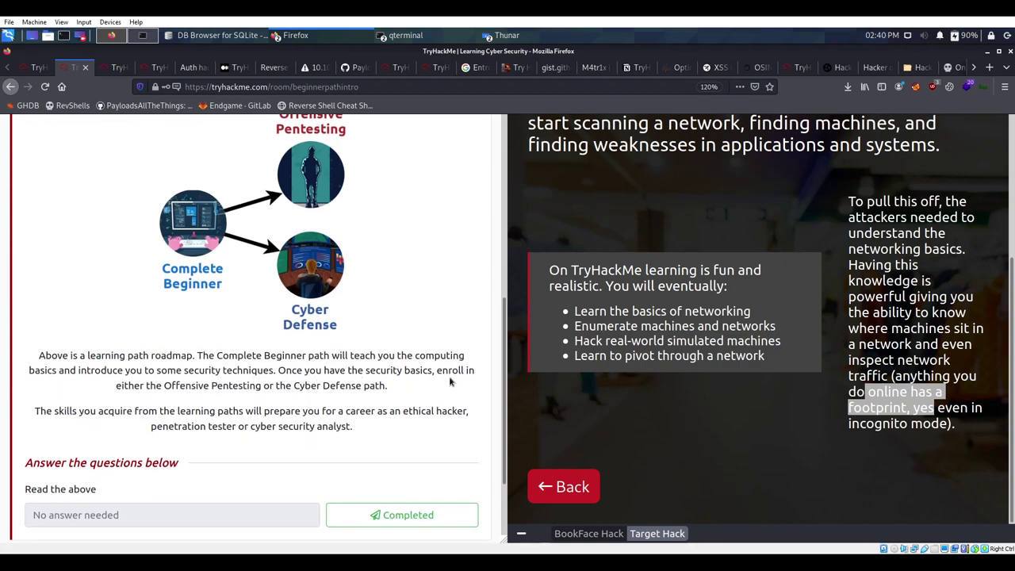
pyautogui.moveTo(165, 387); pyautogui.dragTo(279, 387)
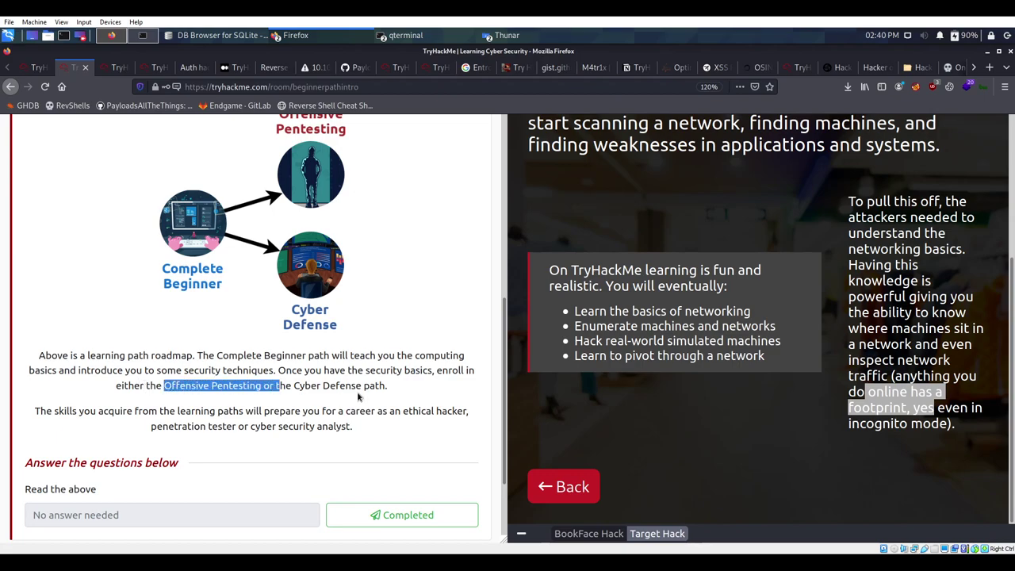